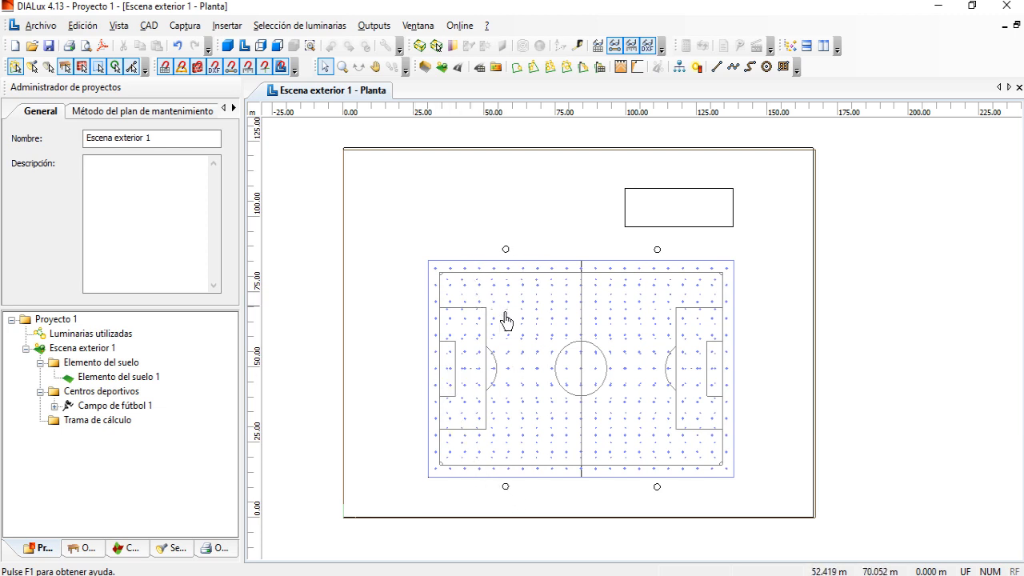
Examine the football pitch plan and the mast positions around the field
scroll(516, 324, "up", 2)
middle_click_drag(556, 371, 539, 346)
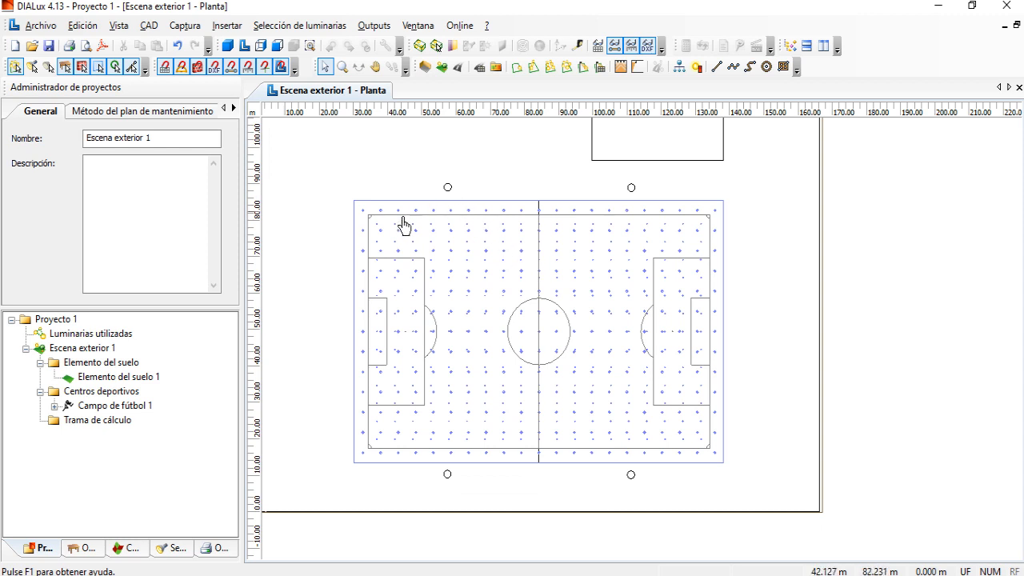
scroll(464, 320, "down", 2)
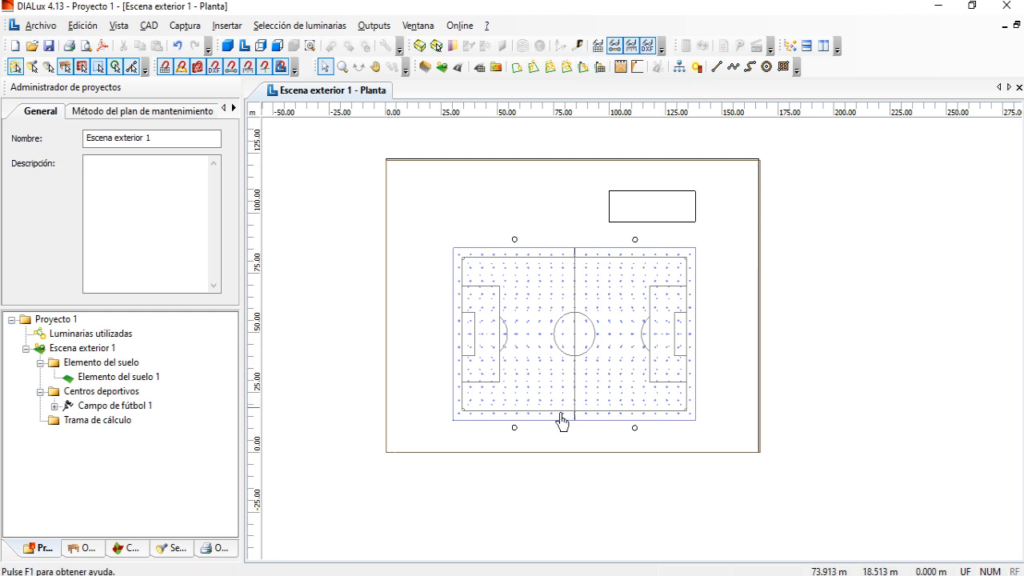
scroll(534, 431, "up", 1)
scroll(526, 350, "up", 1)
scroll(528, 349, "up", 1)
scroll(560, 352, "up", 1)
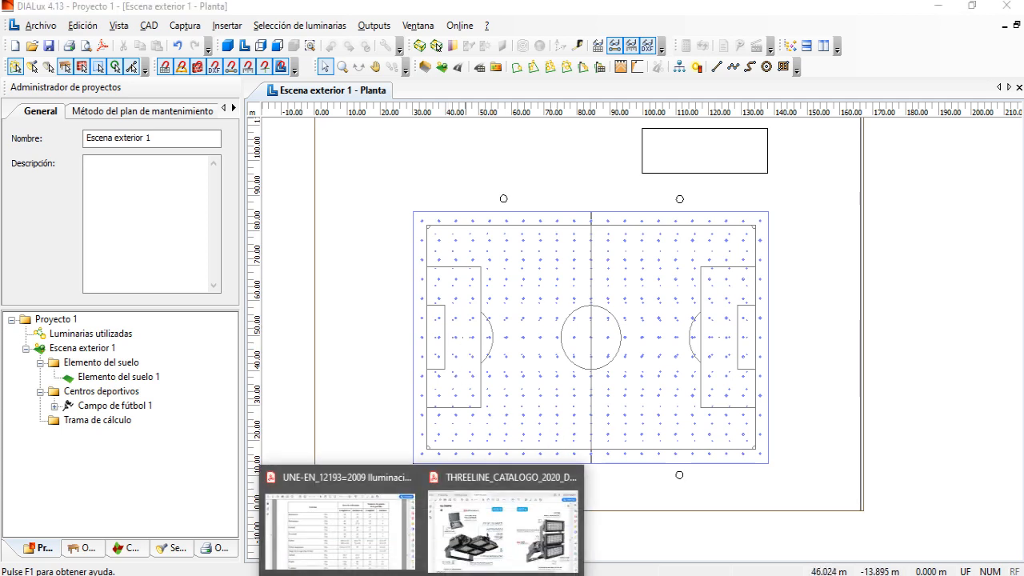
Open the folder "Archivos fotométricos OLYMPIC - Proyector Stadium" inside "Alumbrado deportivo exterior" in File Explorer
left_click(530, 550)
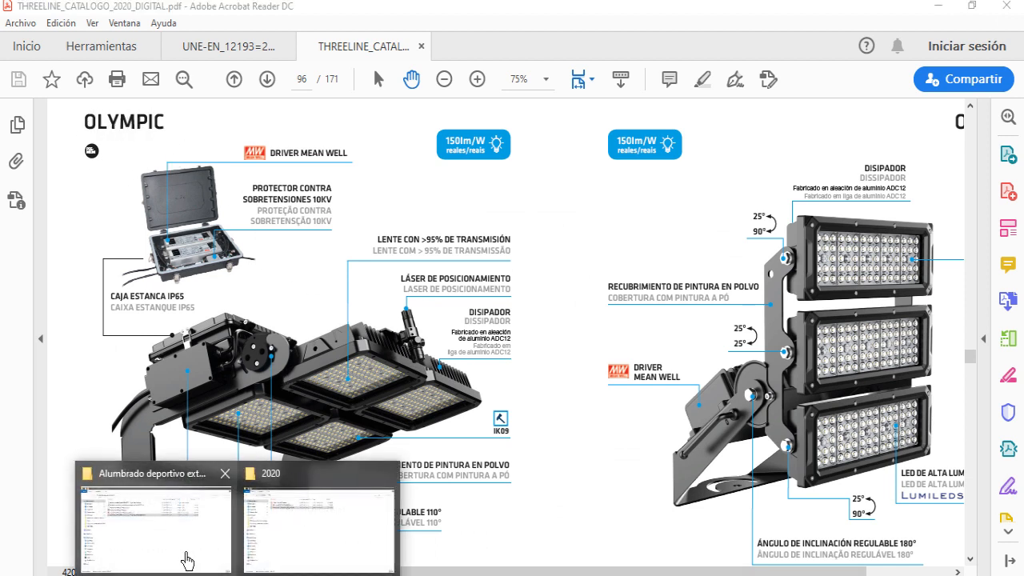
left_click(220, 453)
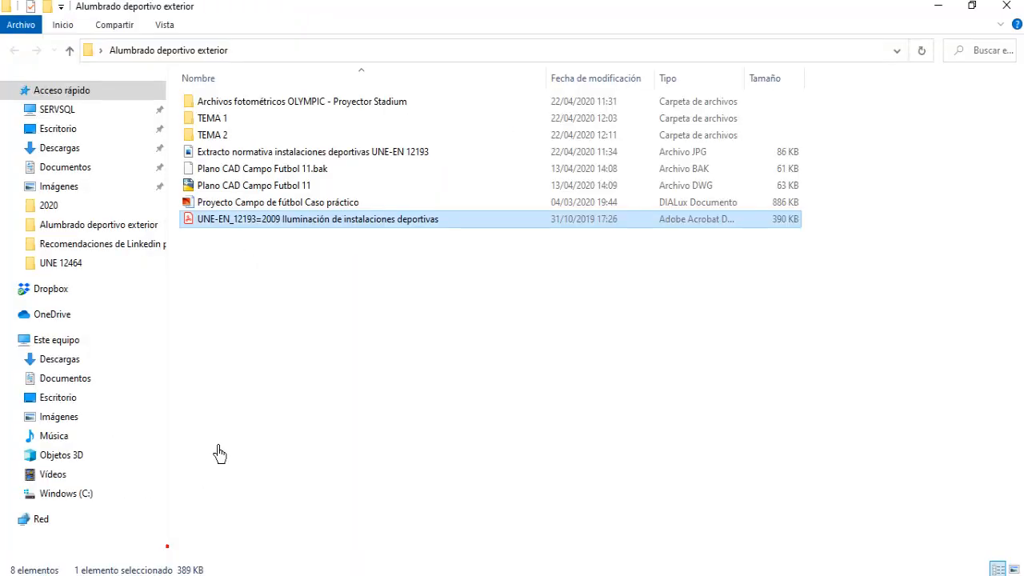
double_click(248, 104)
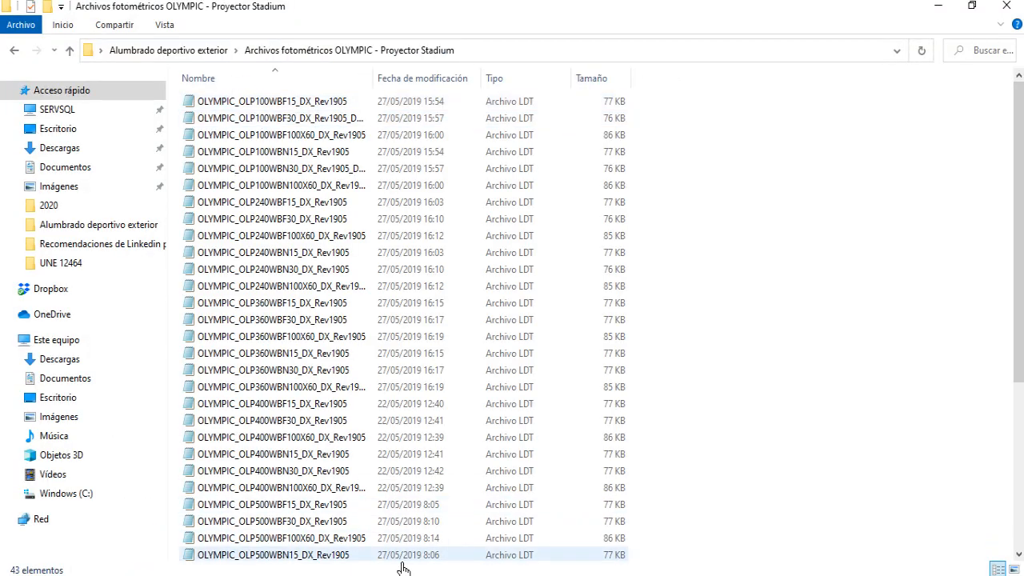
Switch to the THREELINE catalogue in Acrobat Reader and examine the labelled components of the OLYMPIC floodlights on page 96
left_click(390, 573)
left_click(503, 524)
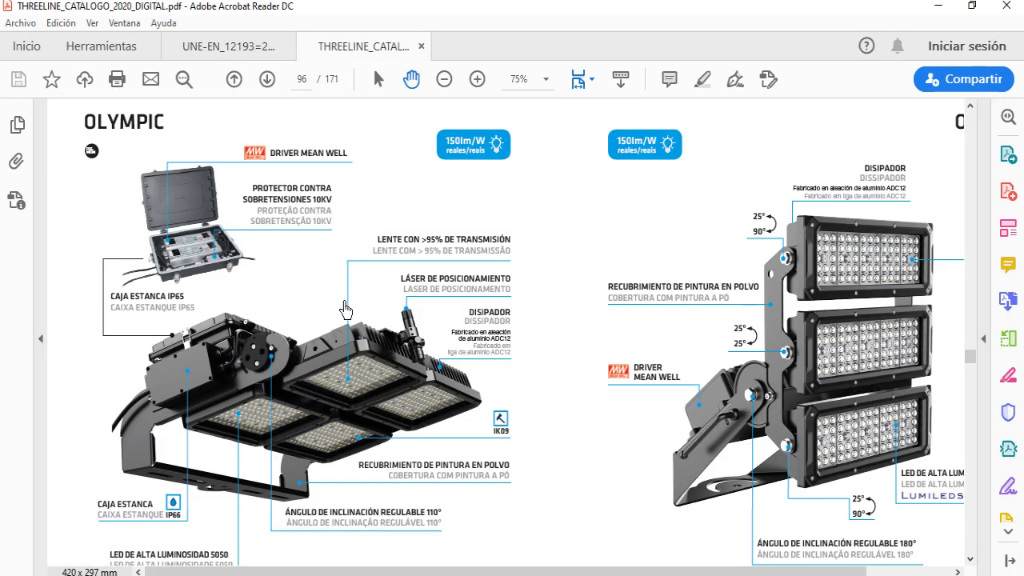
scroll(304, 450, "down", 1)
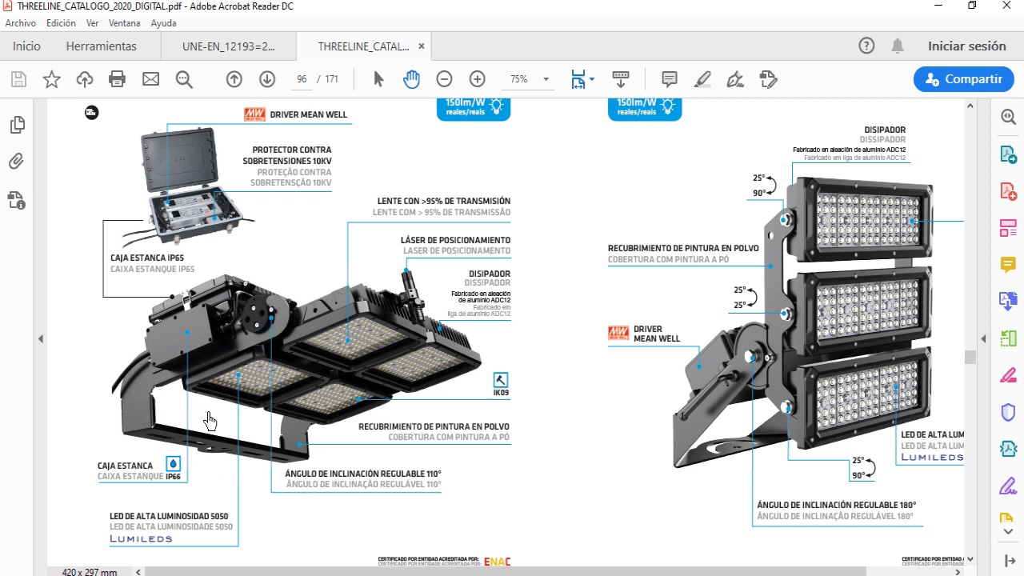
scroll(208, 451, "up", 1)
scroll(204, 445, "down", 1)
scroll(332, 392, "down", 1)
scroll(320, 304, "up", 1)
scroll(360, 354, "down", 1)
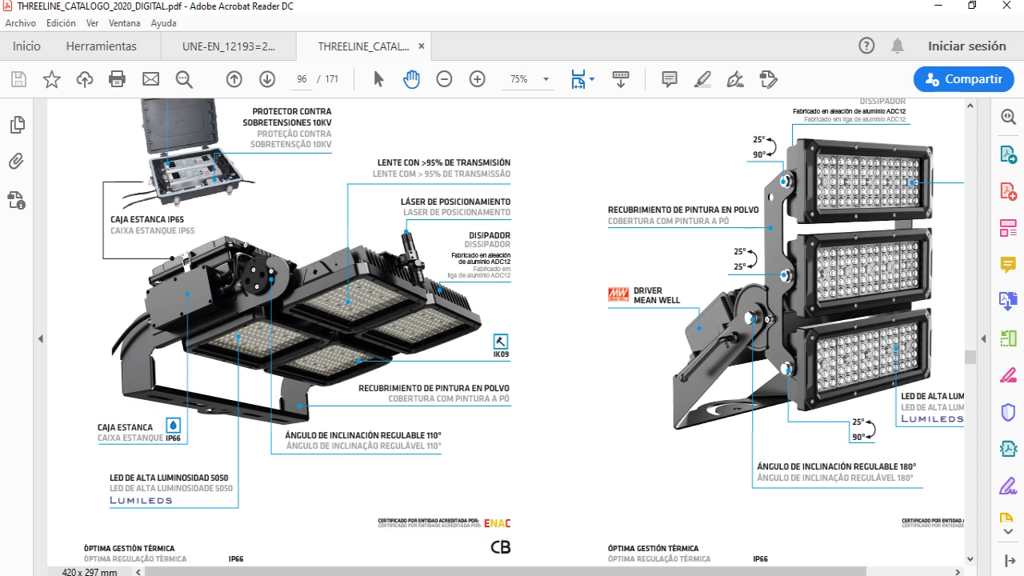
Check the pitch plan in DIALux, return to the catalogue, and examine the OLYMPIC's tilt, protection and thermal details
left_click(266, 574)
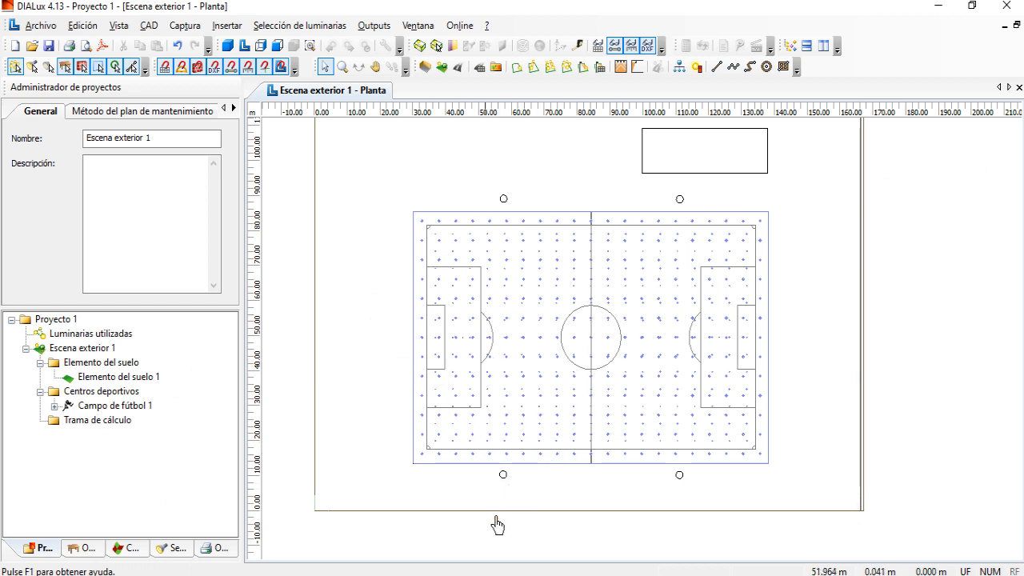
left_click(376, 574)
left_click(496, 542)
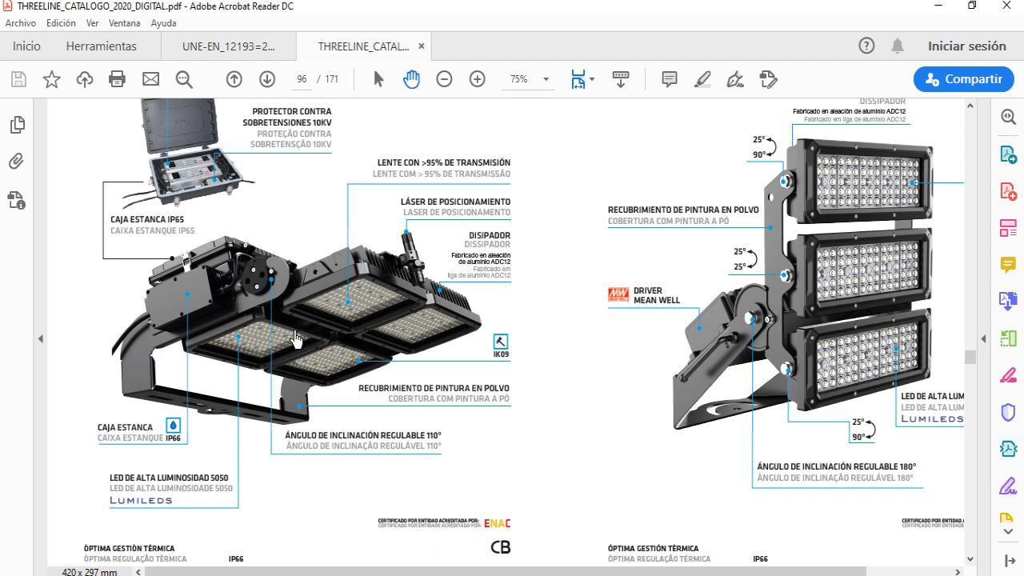
scroll(331, 338, "down", 3)
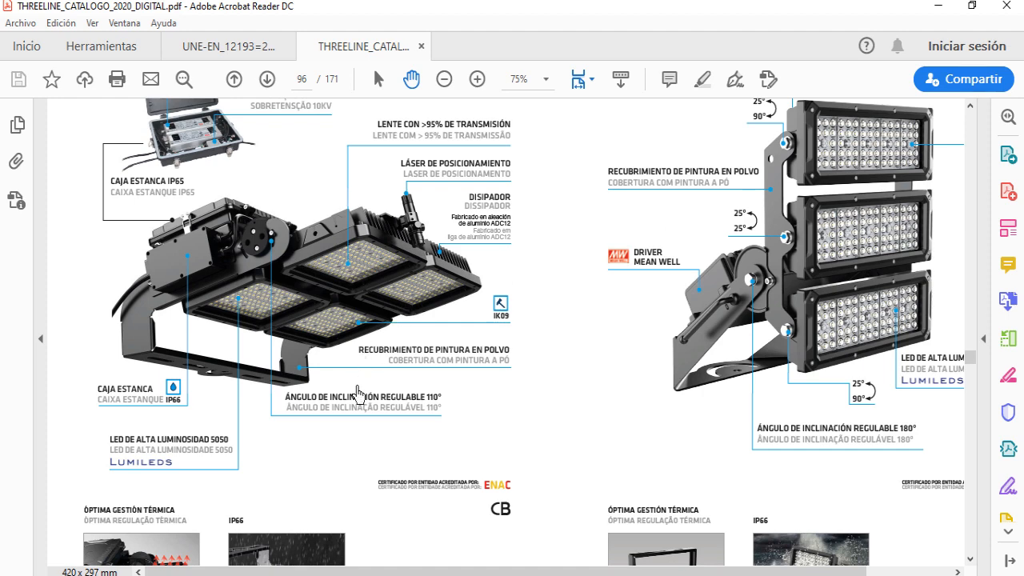
scroll(308, 343, "down", 3)
scroll(312, 336, "up", 3)
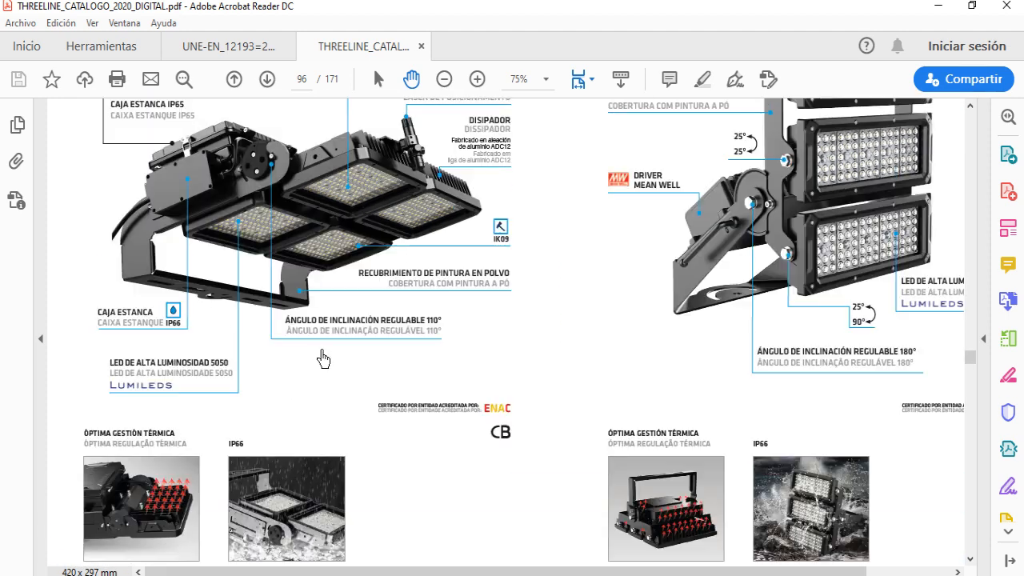
scroll(332, 358, "up", 3)
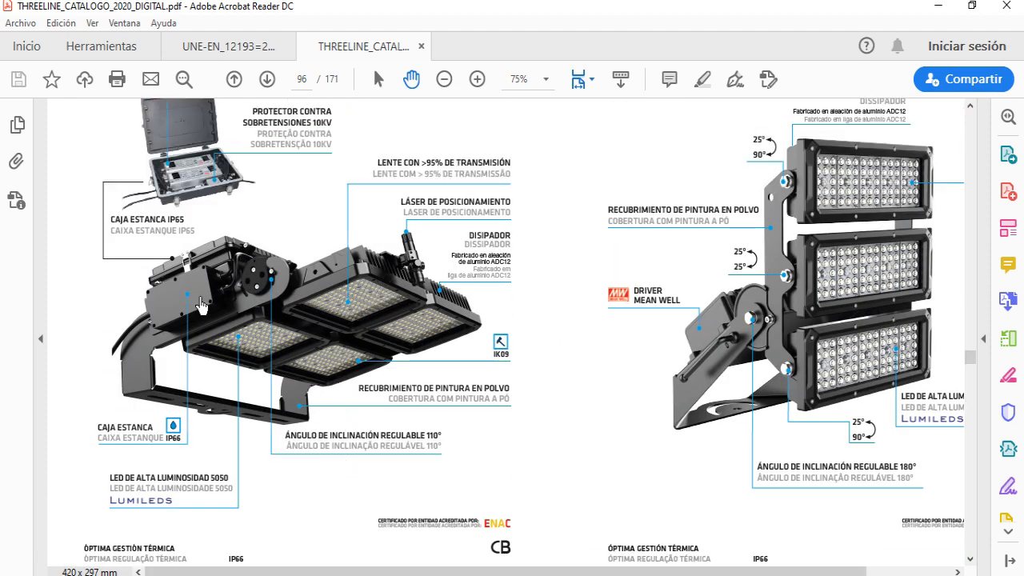
scroll(353, 462, "up", 2)
scroll(352, 462, "down", 1)
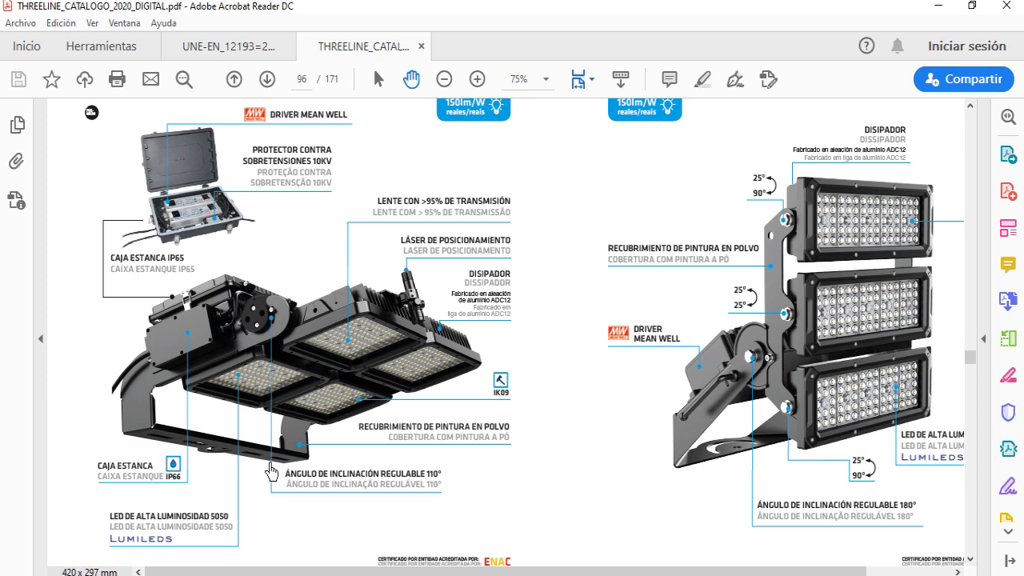
scroll(270, 458, "down", 5)
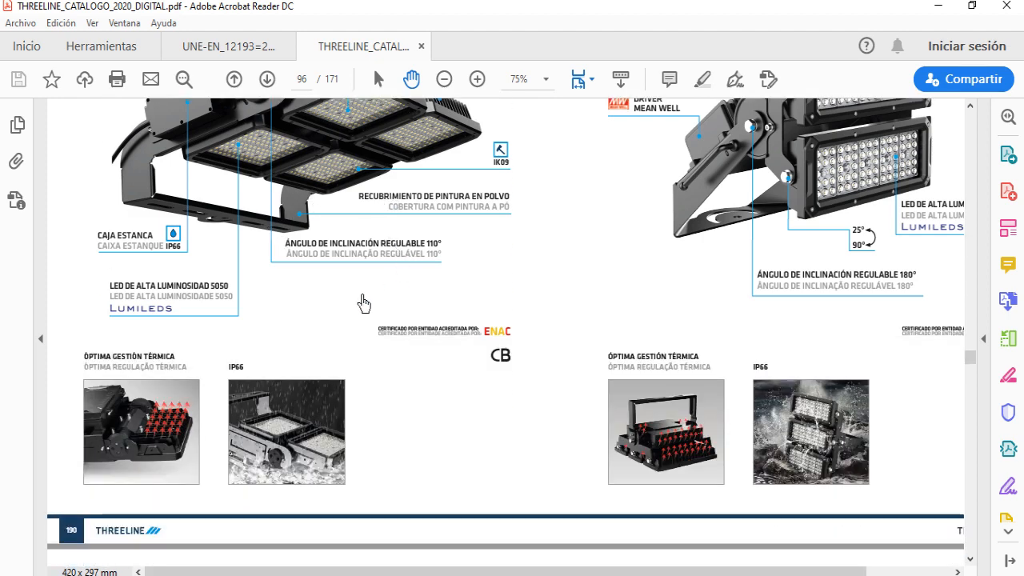
scroll(361, 299, "up", 2)
scroll(311, 299, "up", 2)
scroll(319, 316, "down", 1)
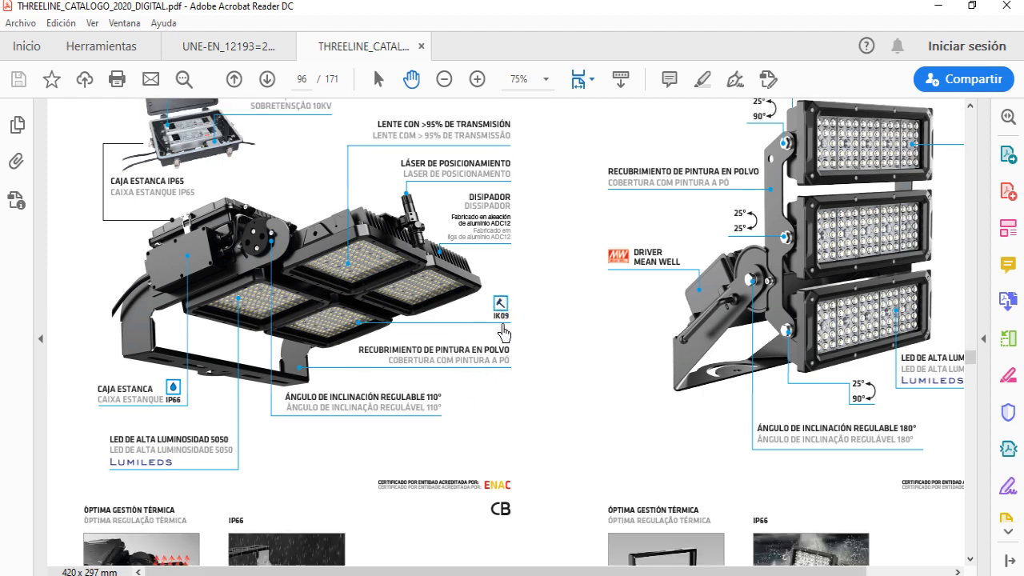
scroll(458, 304, "down", 1)
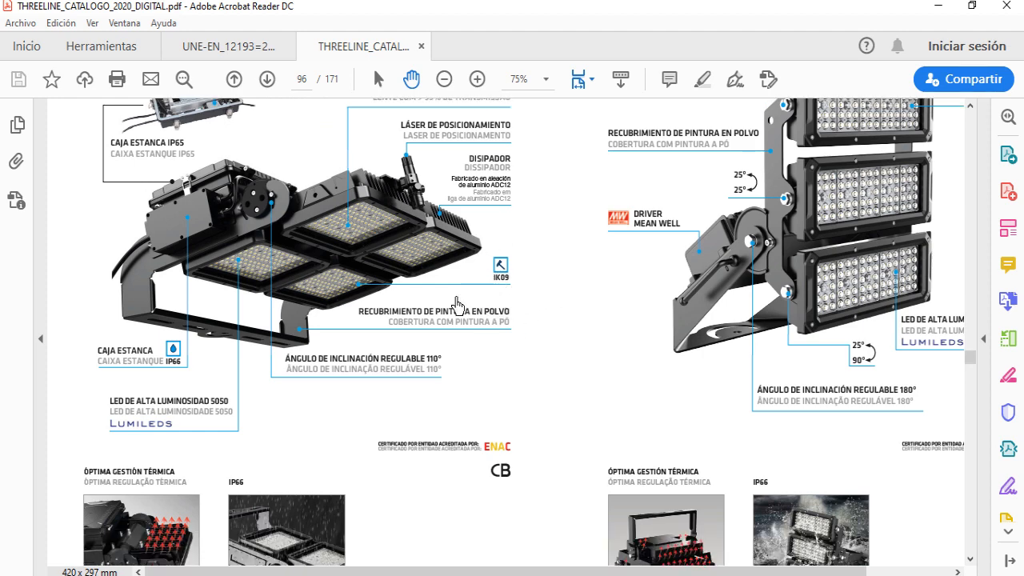
scroll(480, 319, "down", 1)
scroll(240, 336, "down", 5)
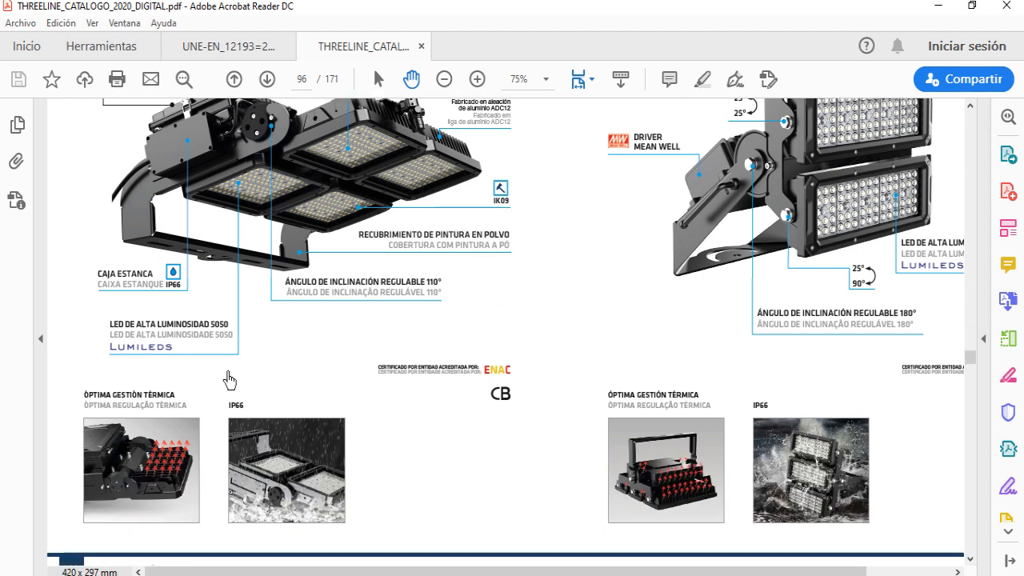
scroll(328, 298, "down", 1)
scroll(240, 274, "up", 6)
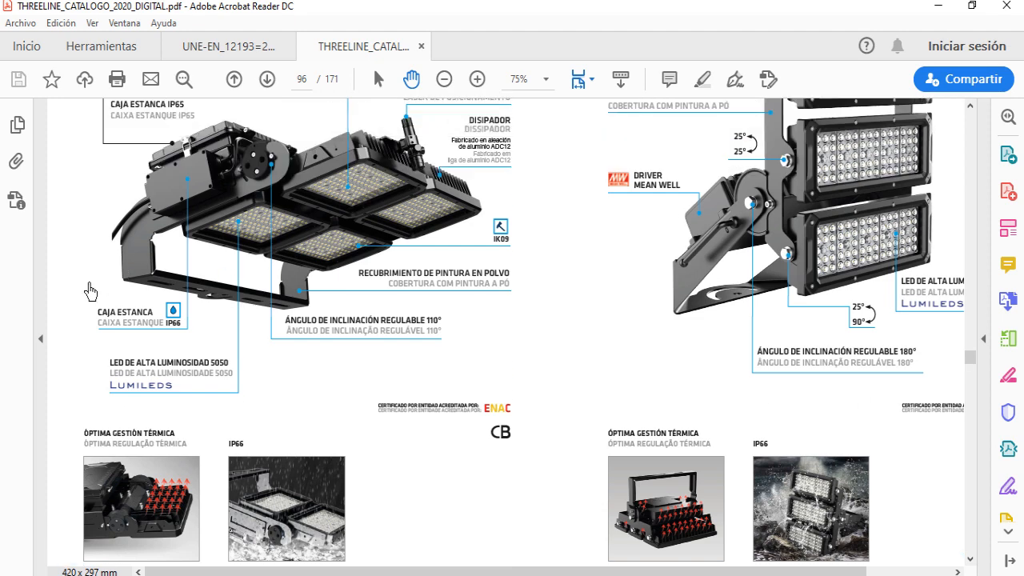
scroll(167, 336, "up", 1)
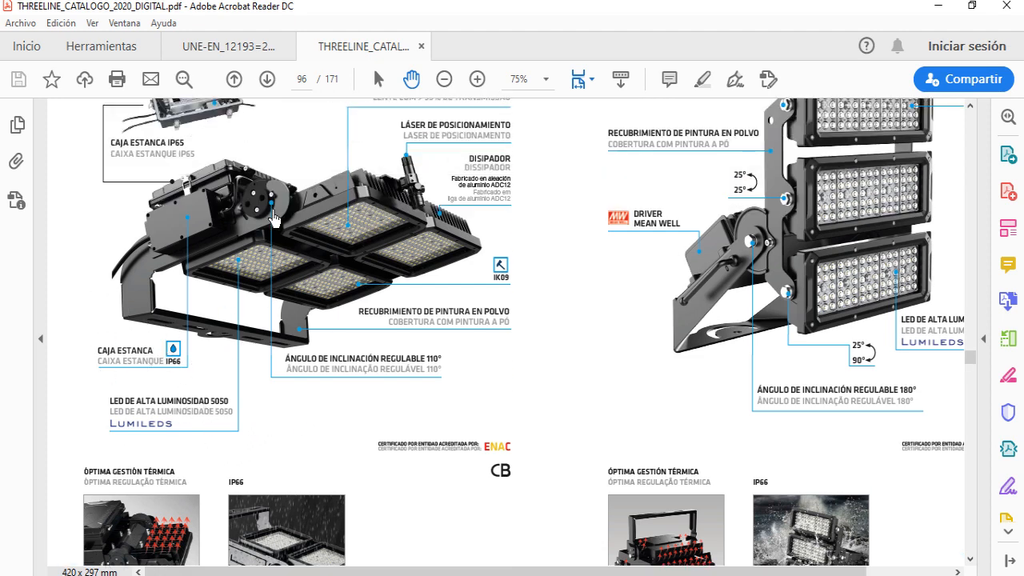
scroll(264, 424, "up", 3)
scroll(256, 404, "down", 3)
Examine the OLYMPIC models and their power versions on page 97 of the catalogue
scroll(252, 384, "down", 15)
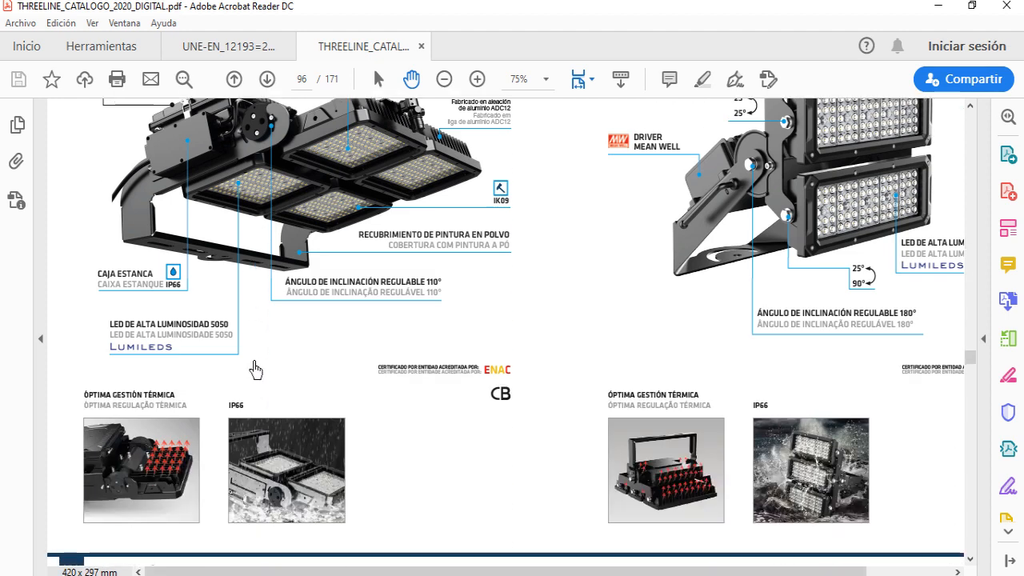
scroll(308, 292, "down", 10)
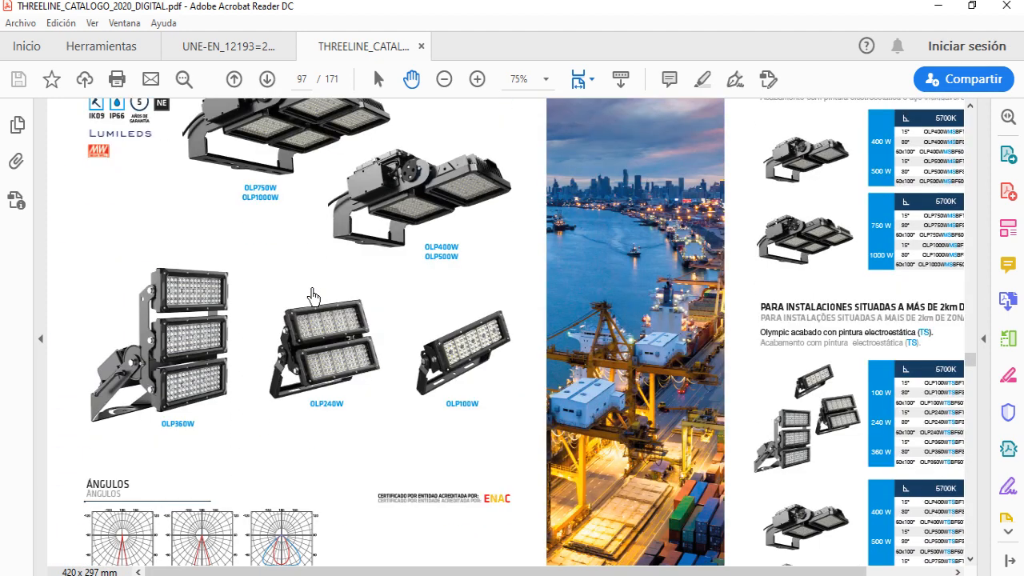
scroll(329, 370, "up", 8)
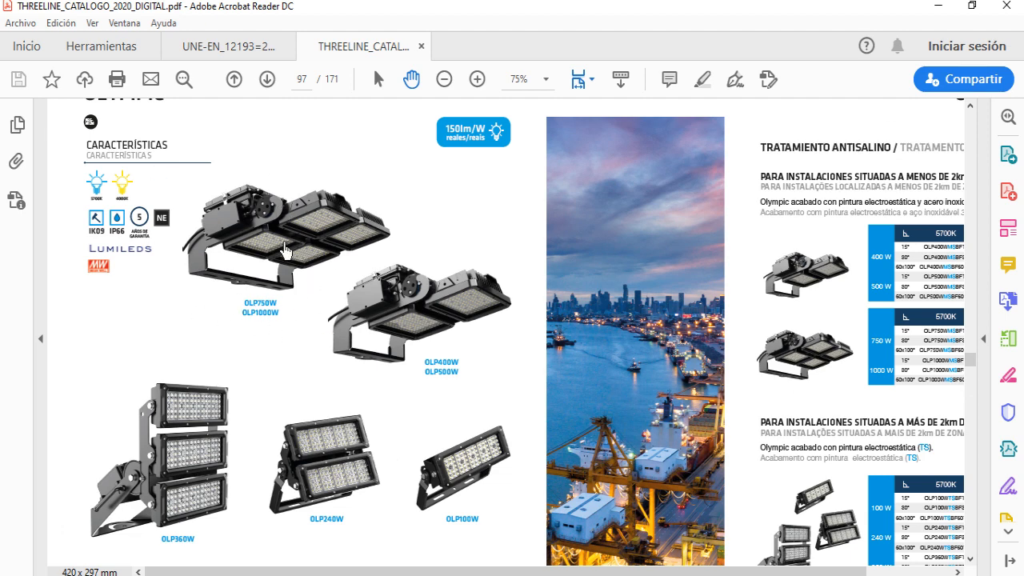
scroll(233, 352, "down", 3)
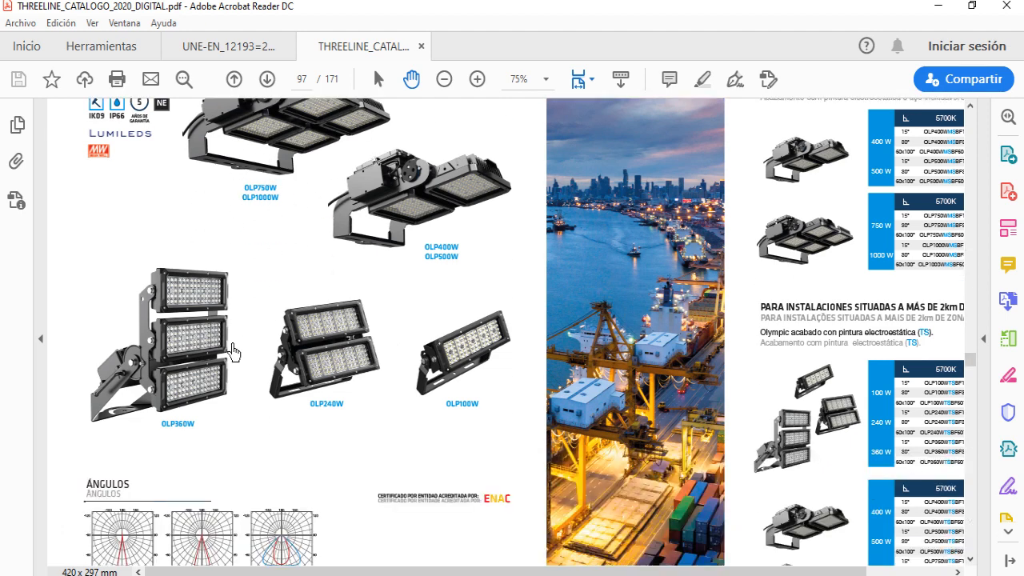
scroll(276, 206, "up", 3)
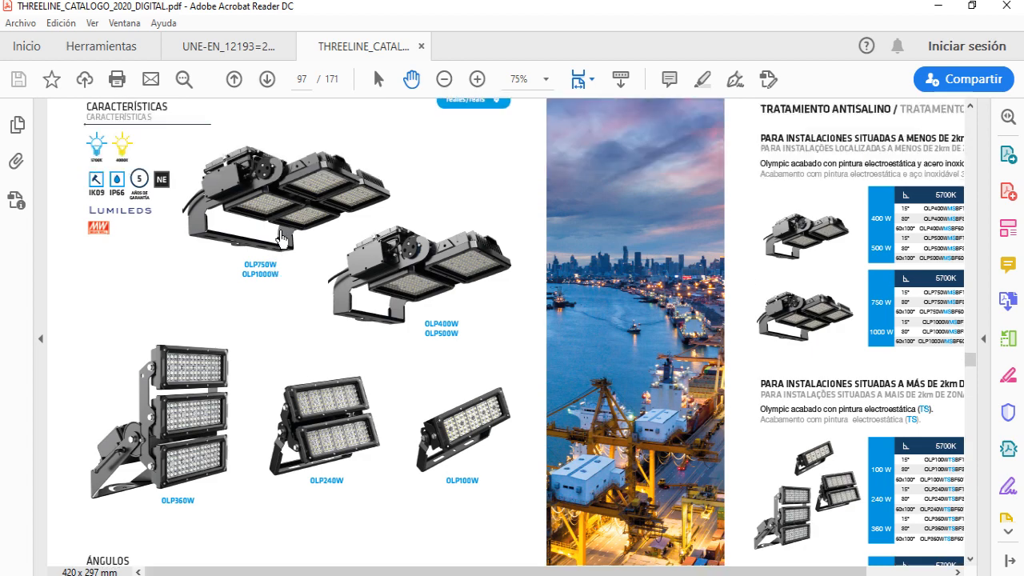
scroll(271, 130, "up", 2, "ctrl")
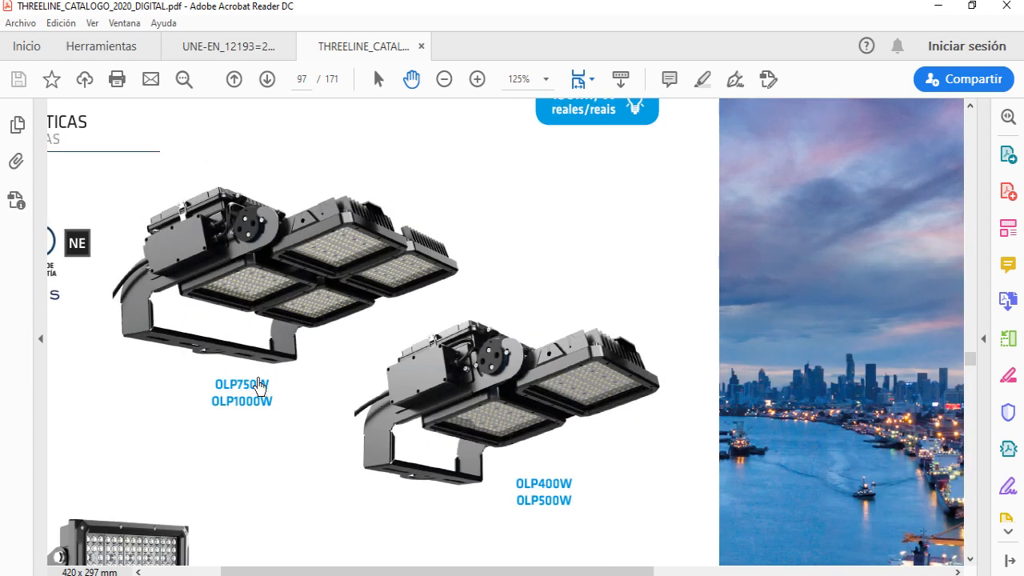
scroll(225, 323, "down", 1, "ctrl")
scroll(197, 411, "down", 2, "ctrl")
Inspect the 15°, 30° and 60x100° beam angle diagrams under ÁNGULOS on page 97
scroll(192, 430, "down", 5)
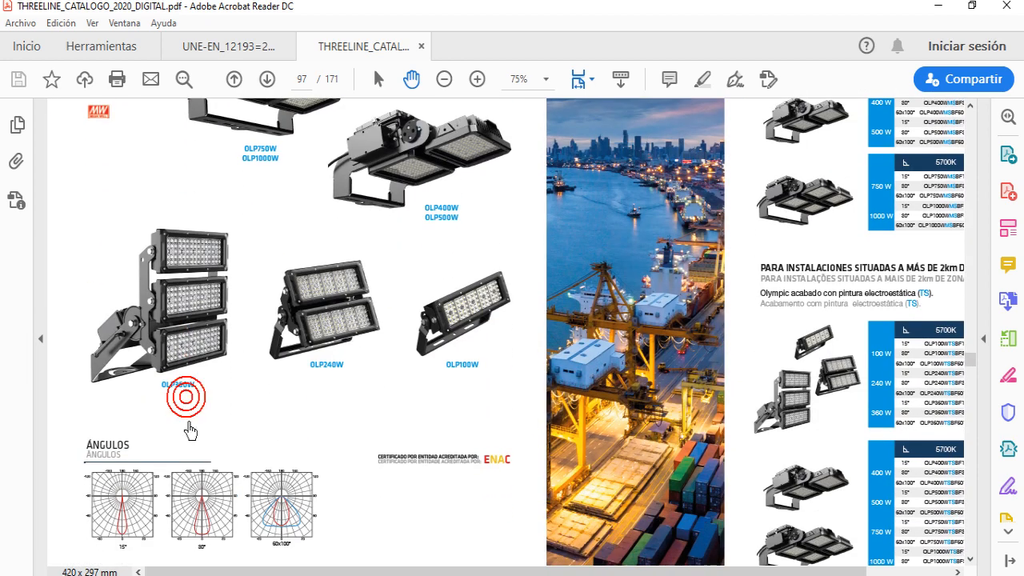
scroll(130, 395, "up", 2, "ctrl")
scroll(297, 320, "down", 1)
scroll(296, 320, "up", 3, "ctrl")
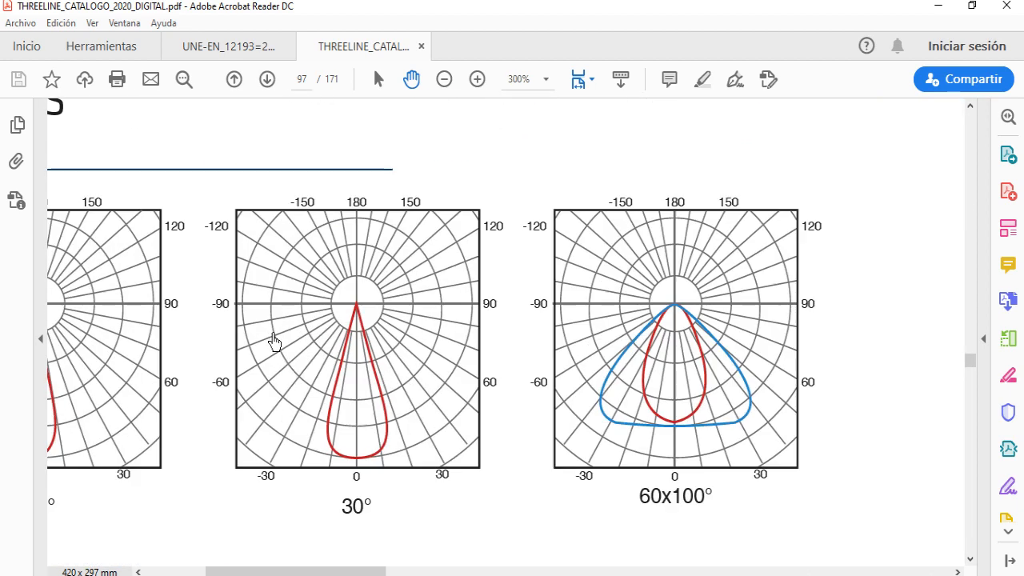
scroll(274, 342, "down", 2, "ctrl")
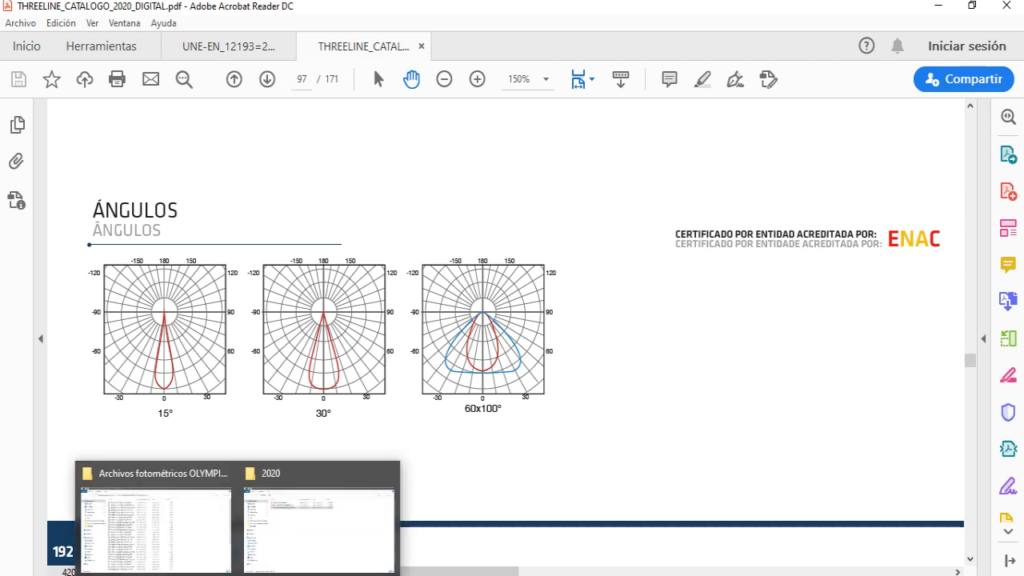
Import OLYMPIC_OLP1000WBF30_DX_Rev1905 from the OLYMPIC photometric files folder into DIALux's Luminarias utilizadas, and dismiss the reminder without saving the project
left_click(204, 540)
scroll(341, 232, "down", 4)
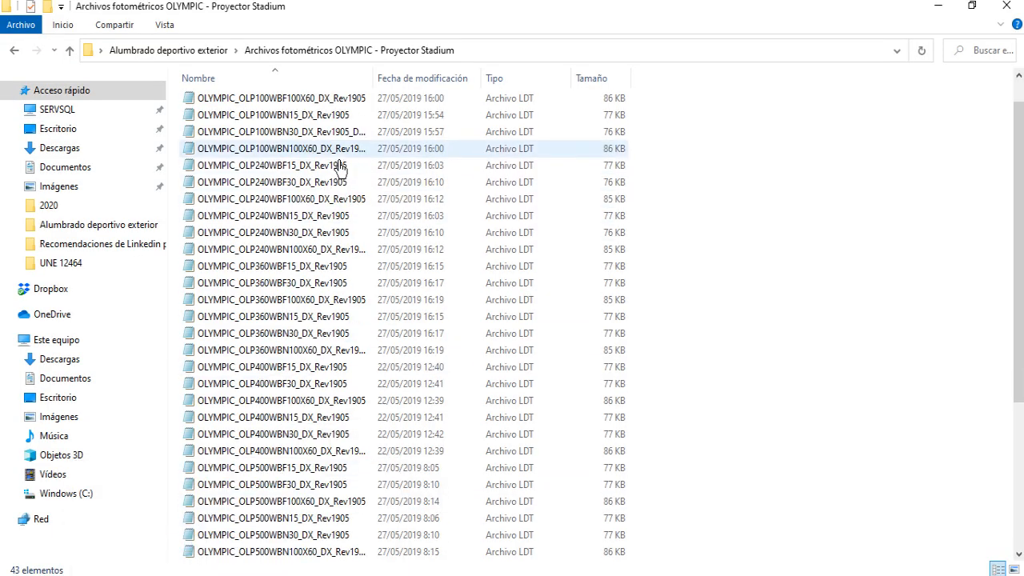
scroll(340, 244, "down", 1)
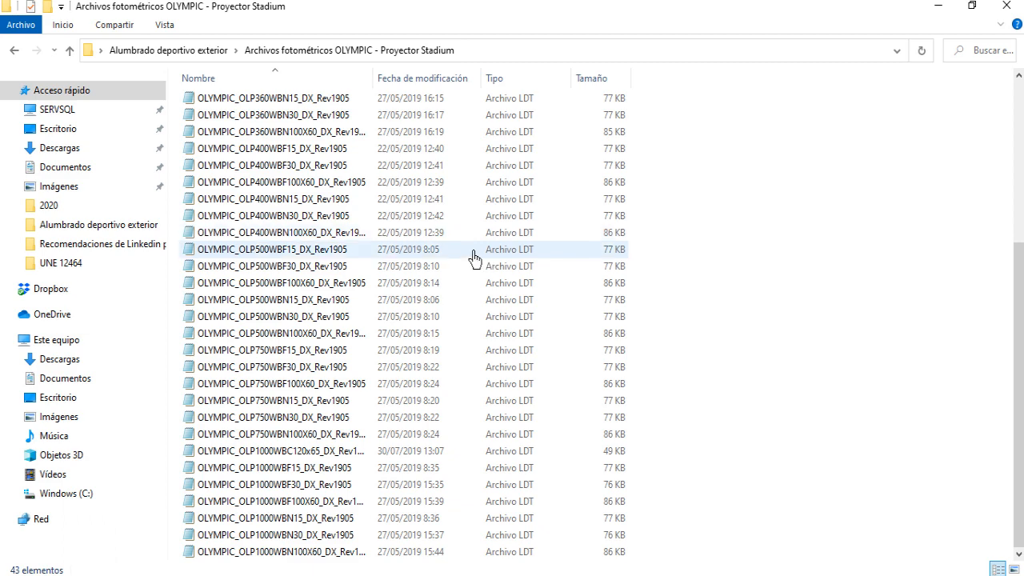
mouse_move(1018, 447)
left_mouse_down()
mouse_move(1016, 282)
mouse_move(1016, 365)
left_mouse_up()
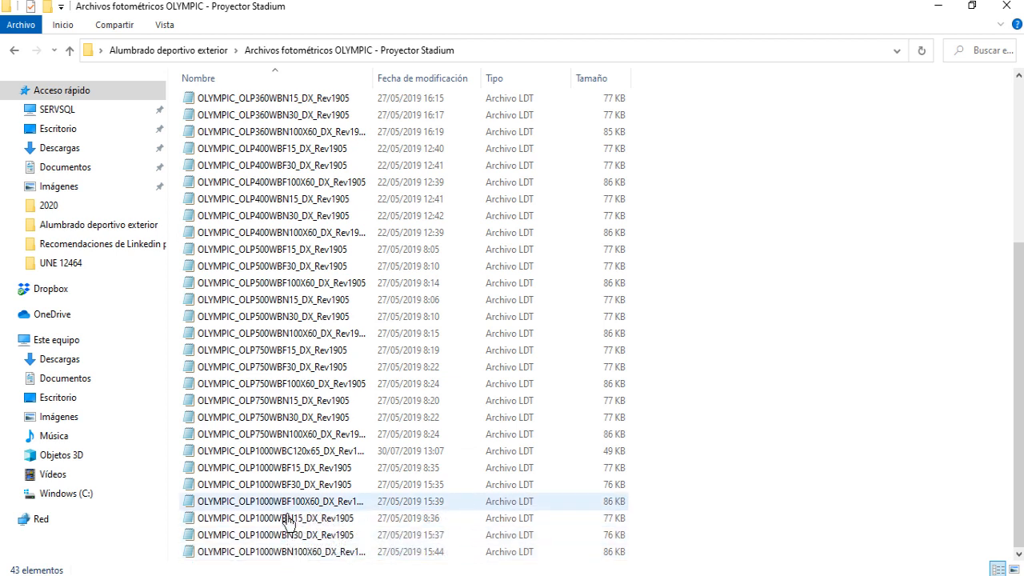
left_click(268, 486)
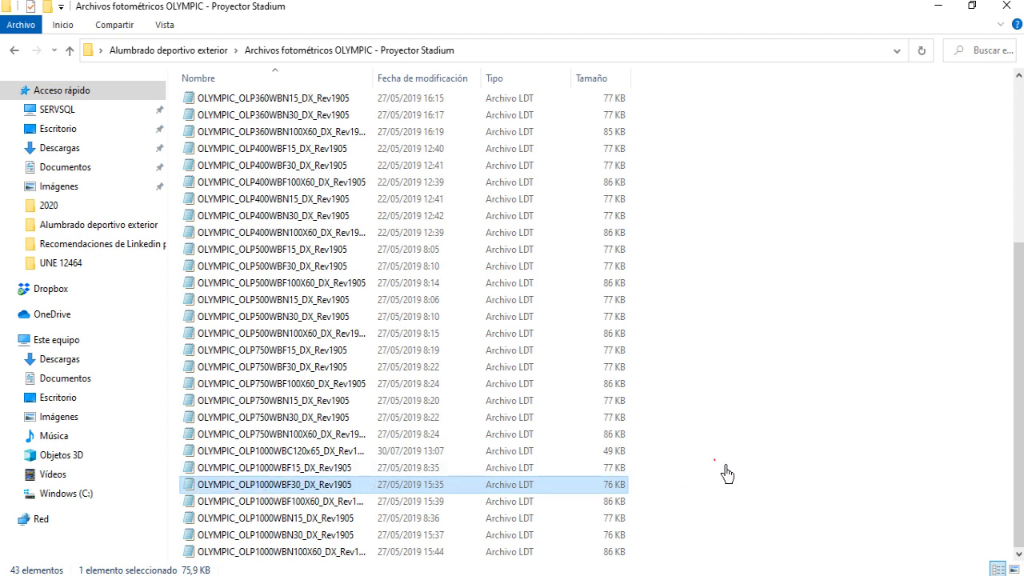
left_click(276, 484)
left_click_drag(288, 493, 74, 344)
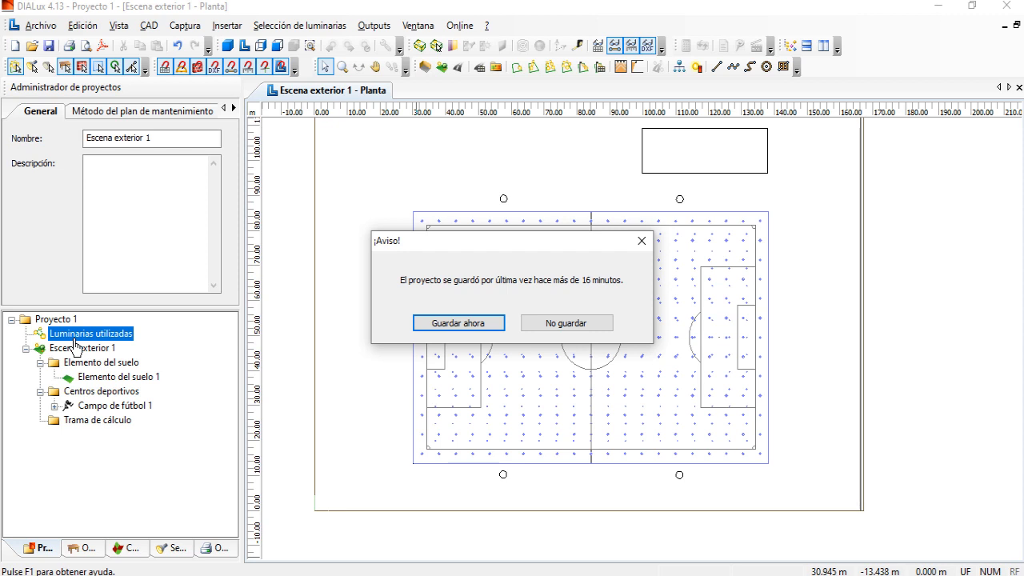
left_click_drag(74, 345, 74, 345)
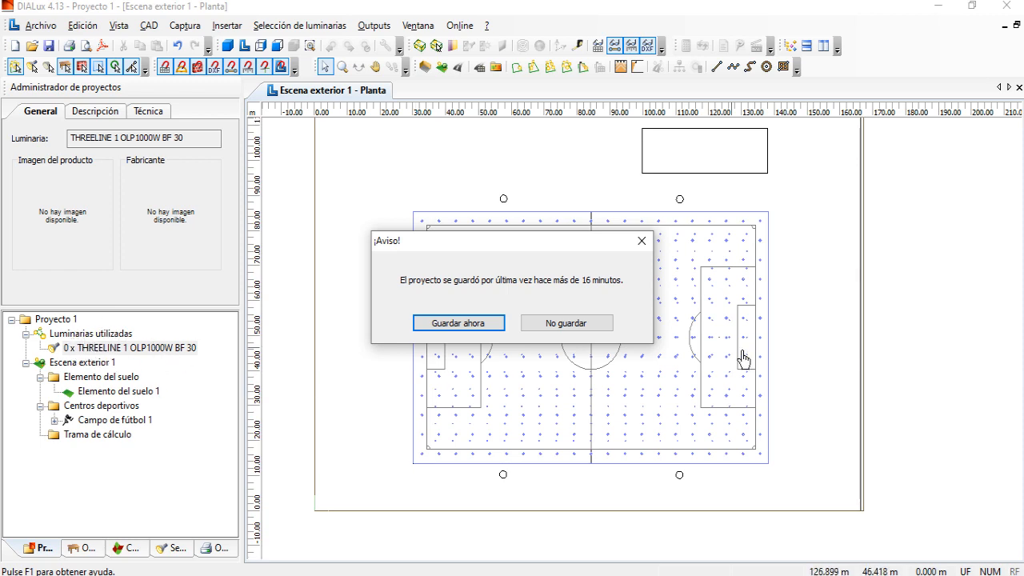
left_click(596, 336)
scroll(528, 296, "down", 2)
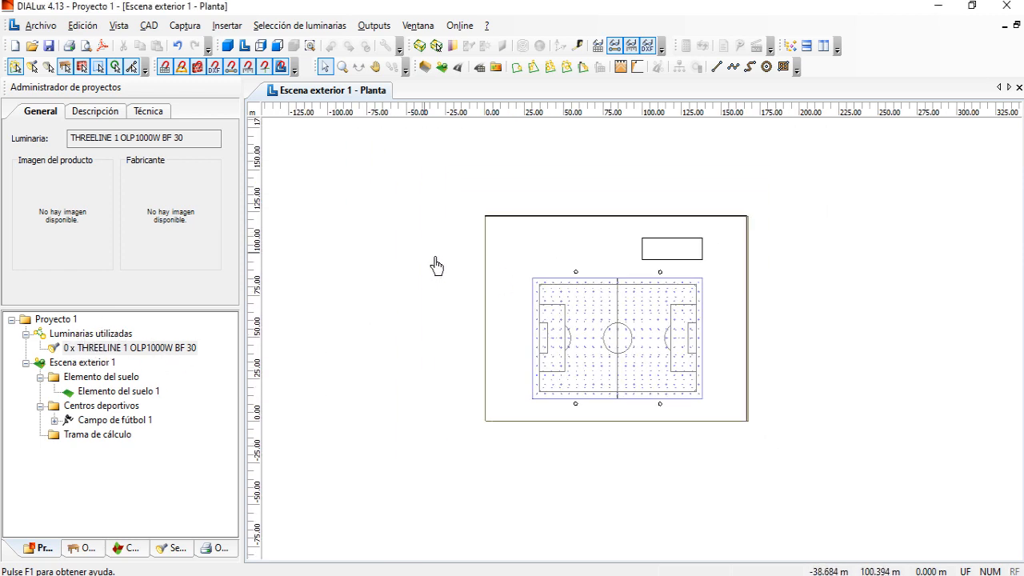
left_click(416, 238)
left_click(130, 347)
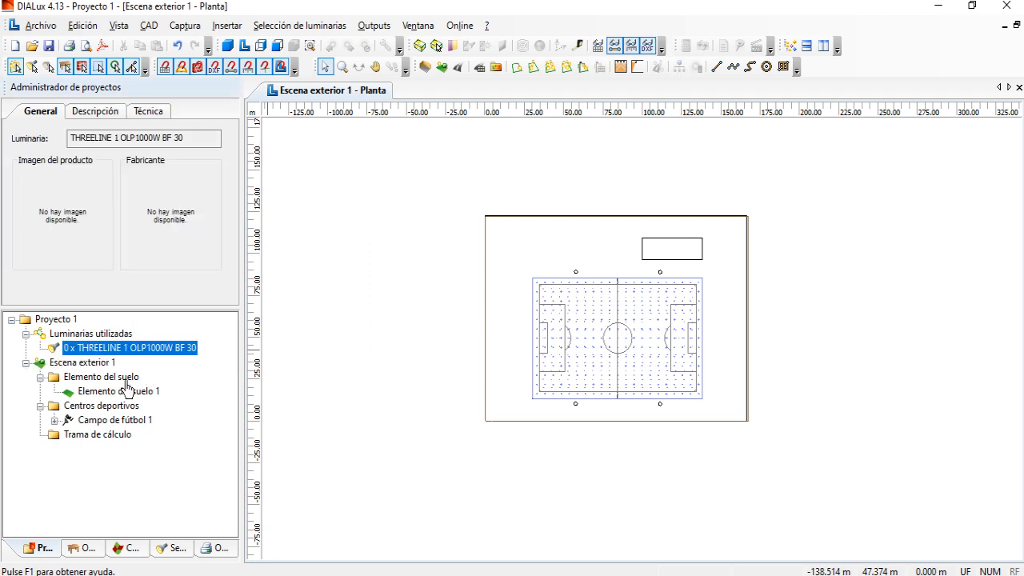
left_click(389, 340)
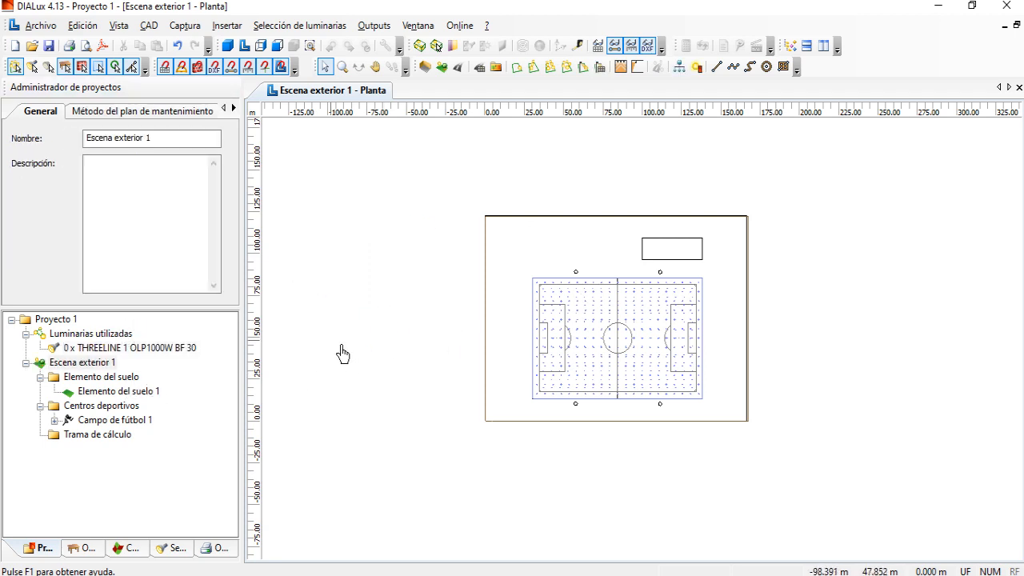
scroll(429, 366, "up", 1)
scroll(356, 348, "up", 2)
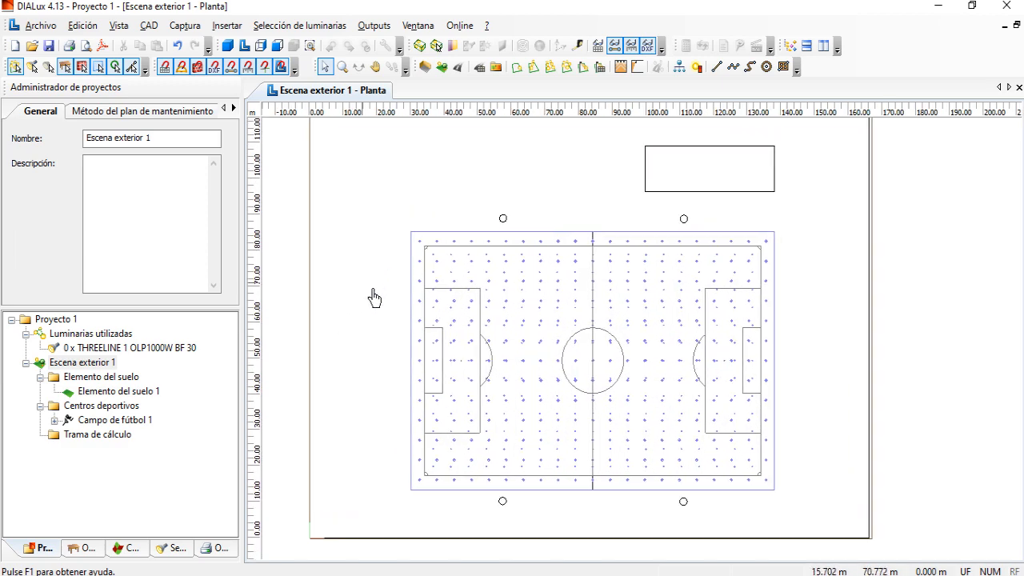
scroll(401, 419, "down", 1)
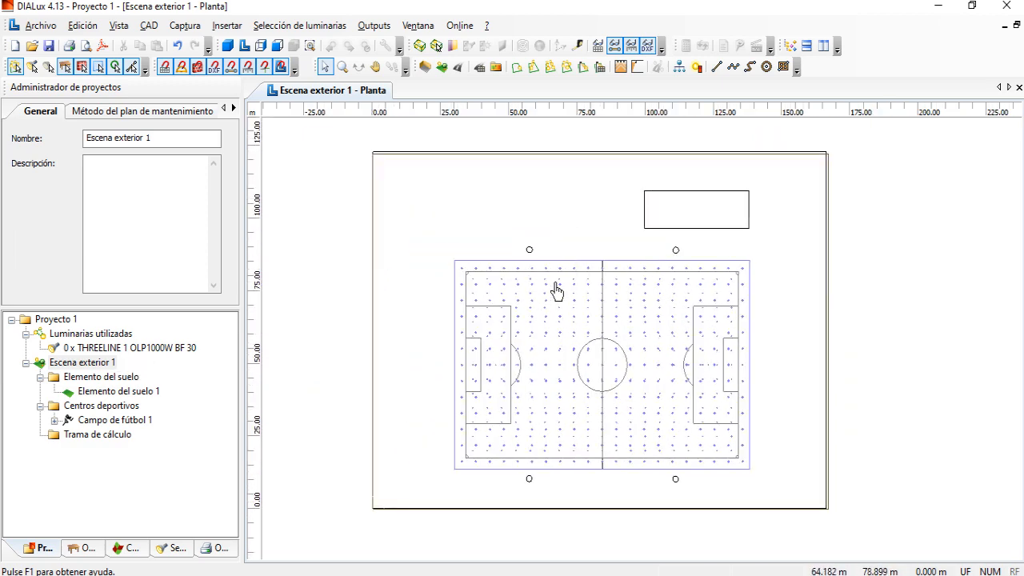
Start a symmetrical luminaire arrangement on the football pitch with the THREELINE 1 OLP1000W BF 30
left_click(136, 348)
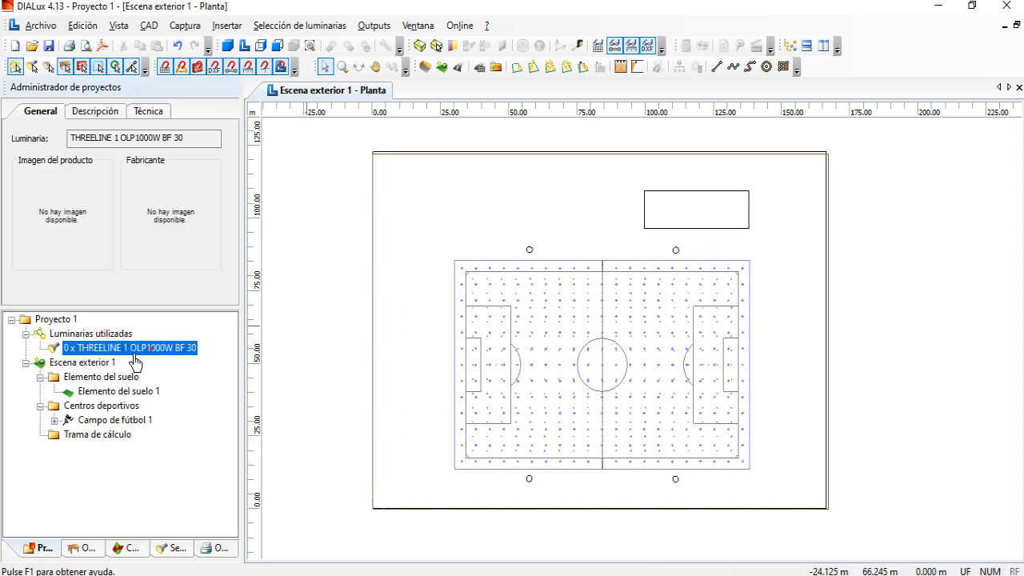
scroll(604, 369, "up", 1)
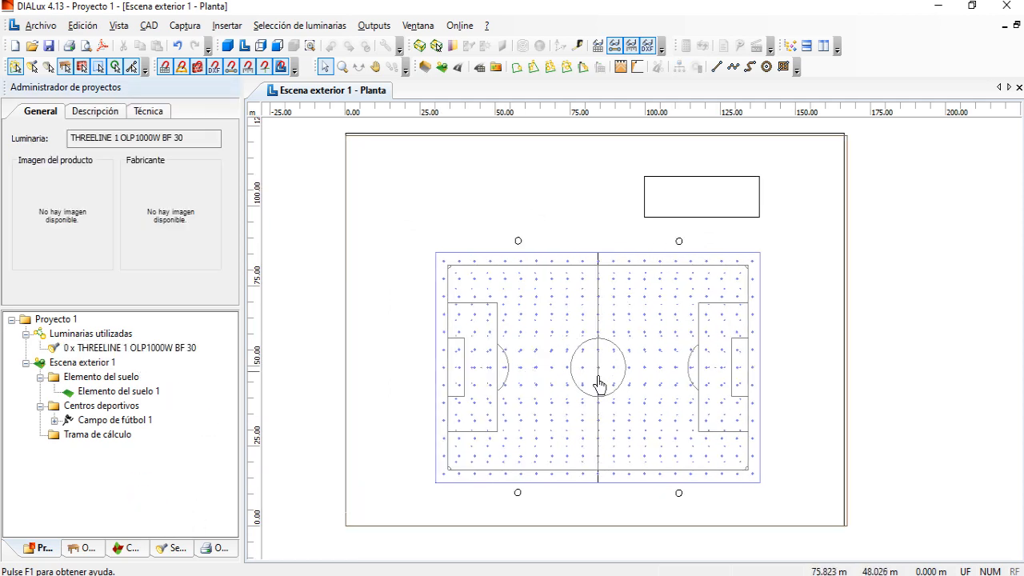
scroll(930, 306, "up", 1)
middle_click_drag(929, 306, 939, 290)
scroll(915, 319, "down", 1)
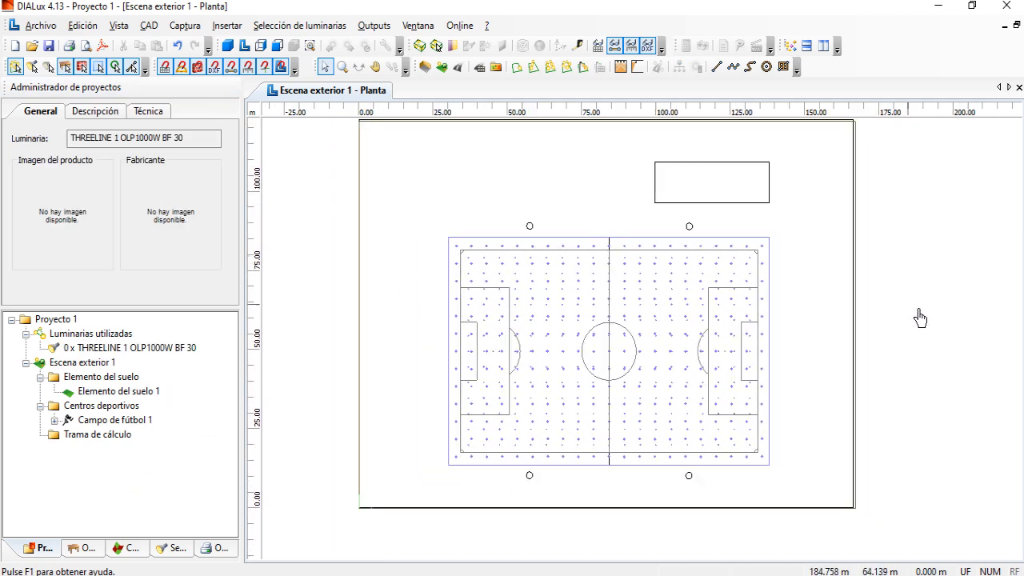
scroll(920, 318, "down", 1)
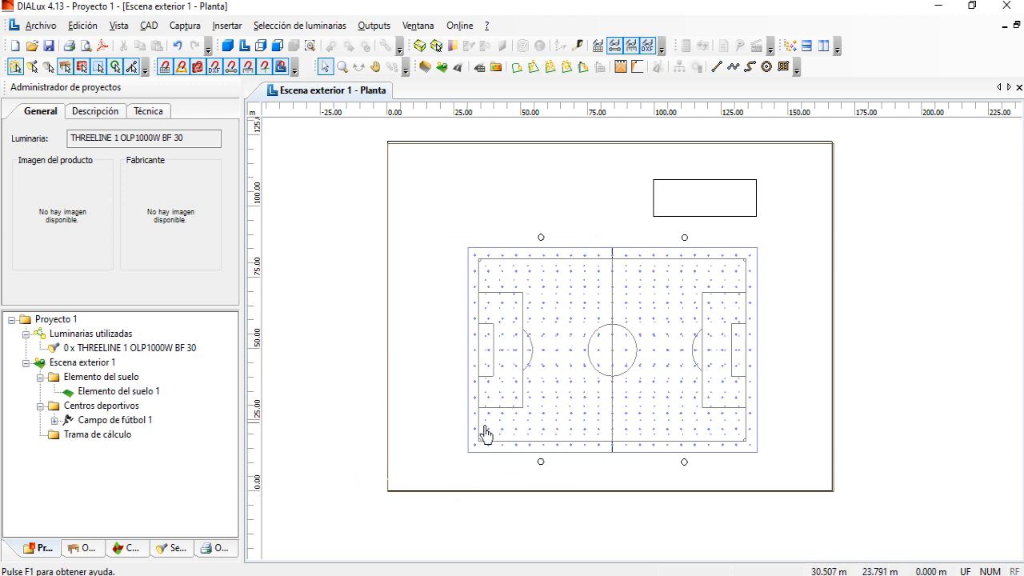
left_click(592, 73)
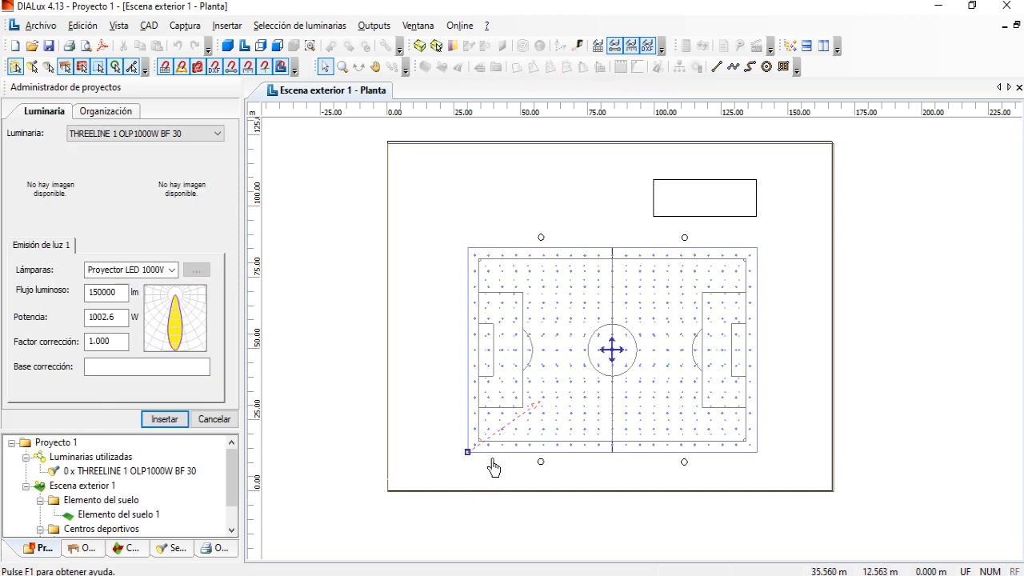
Examine the arrangement's starting position, aiming arrow and symmetry point against the four mast circles around the pitch
scroll(472, 487, "up", 5)
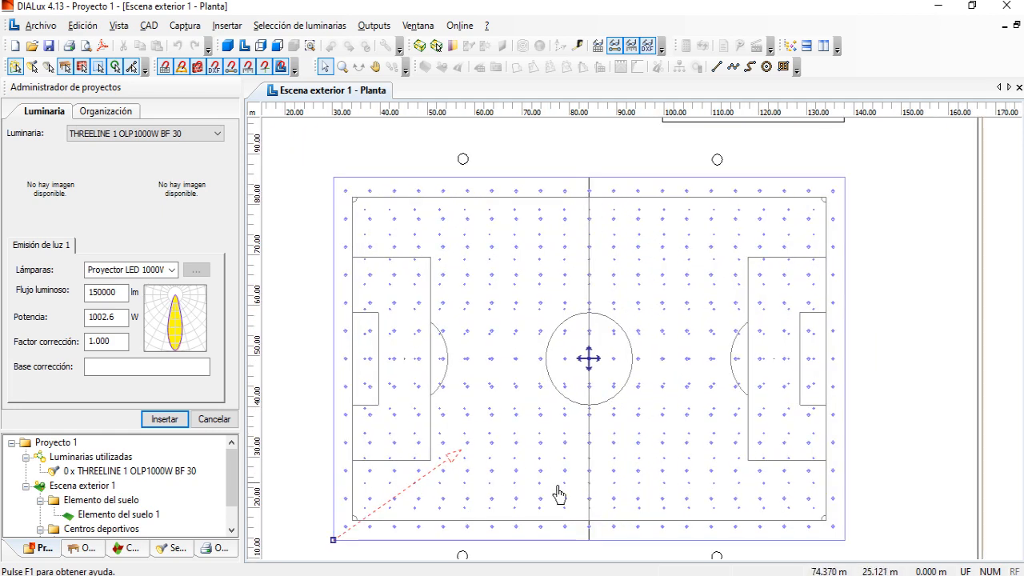
scroll(472, 436, "down", 2)
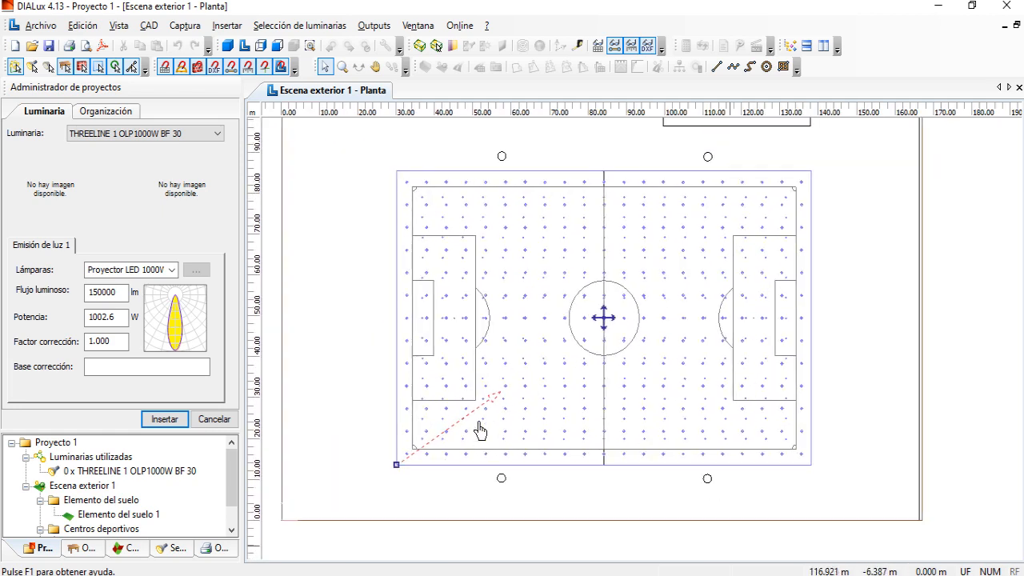
scroll(596, 344, "down", 2)
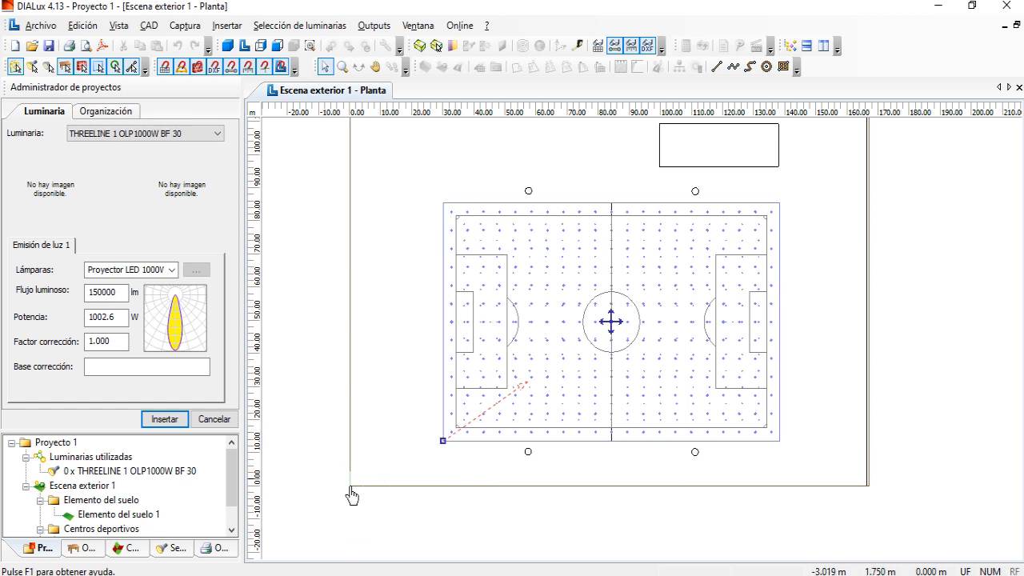
scroll(530, 414, "up", 1)
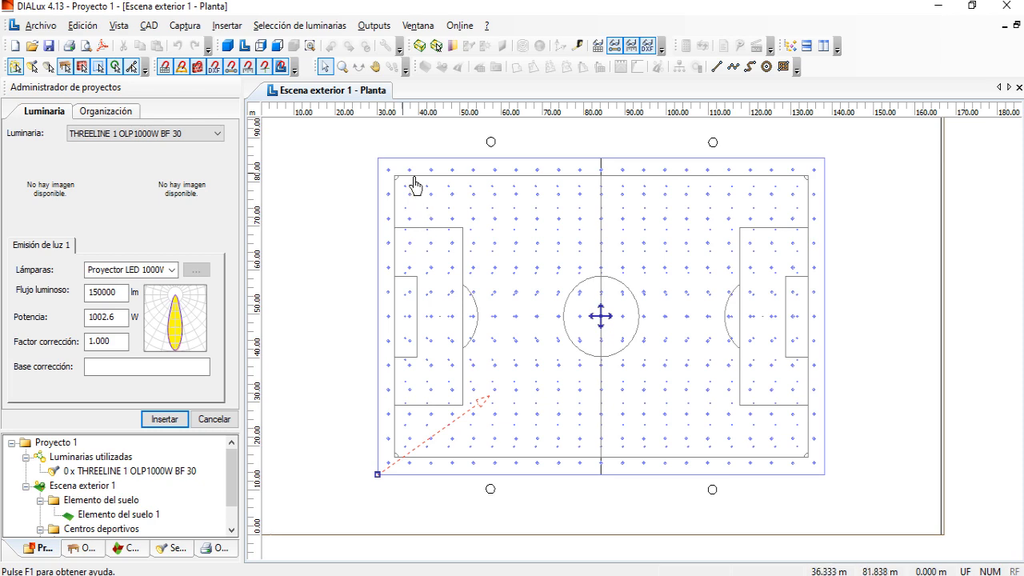
scroll(415, 185, "down", 1)
scroll(584, 334, "up", 1)
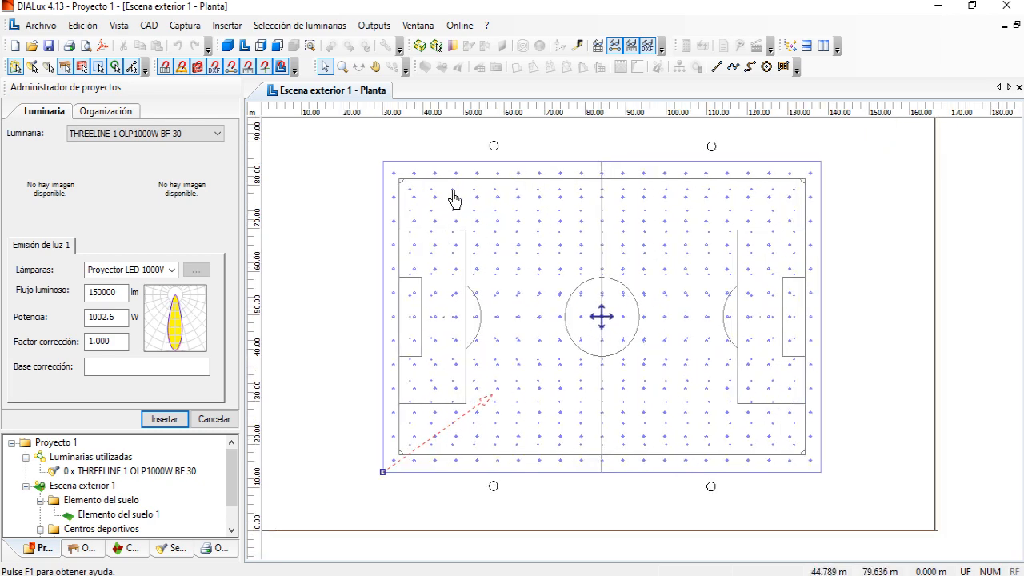
scroll(480, 248, "up", 1)
middle_click_drag(502, 263, 492, 277)
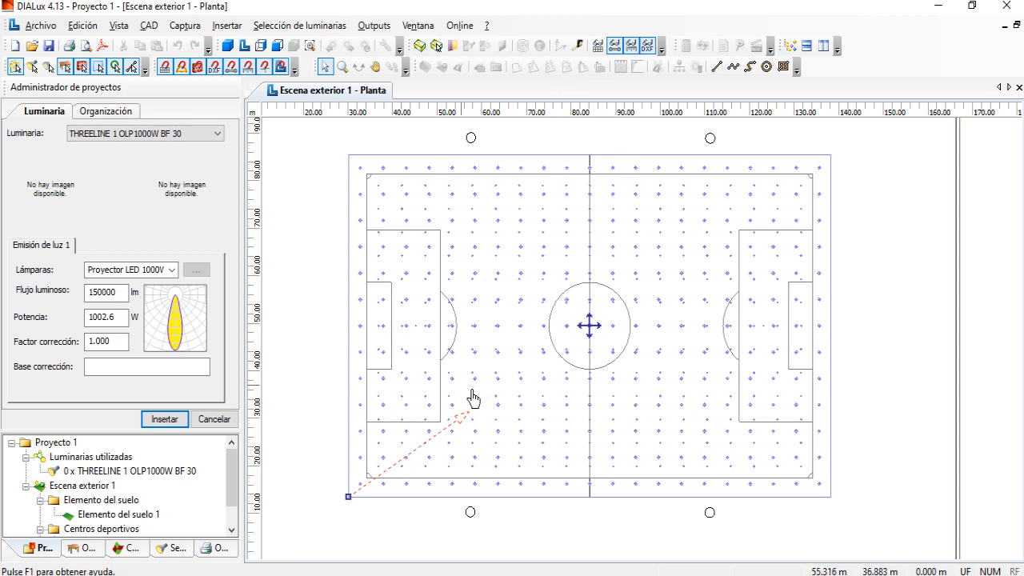
scroll(468, 369, "down", 2)
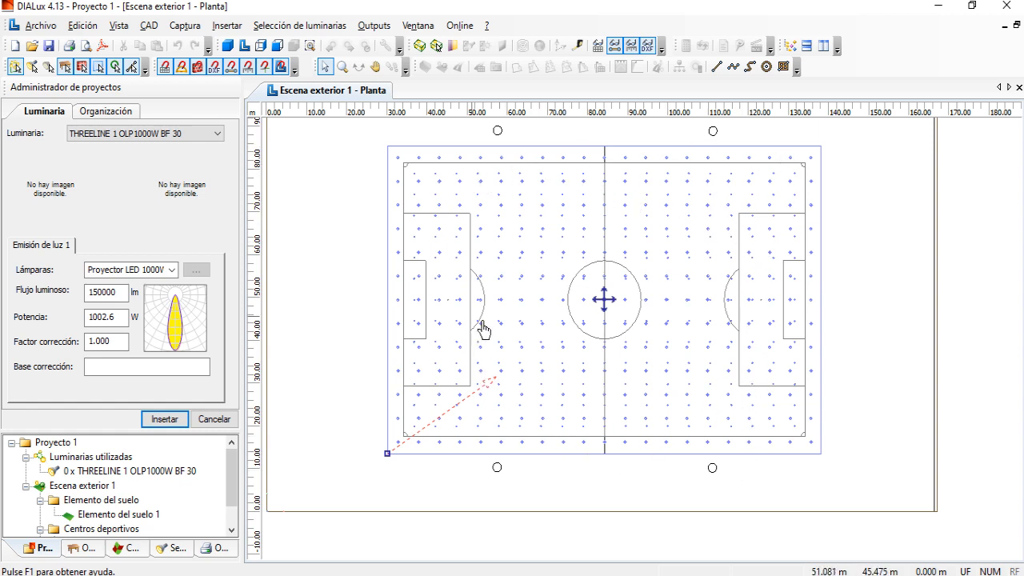
scroll(483, 329, "up", 3)
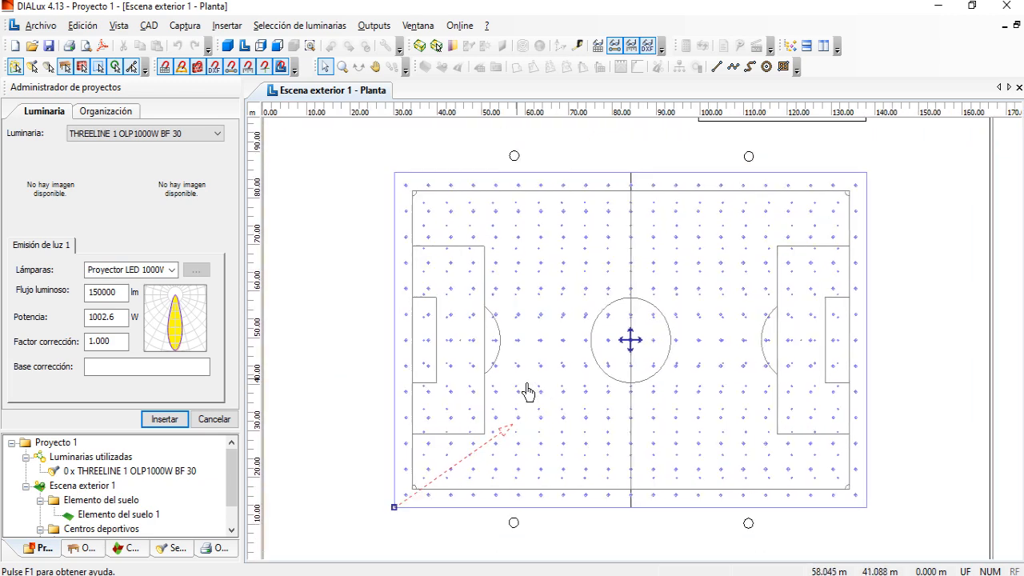
Move the arrangement's position onto the lower-left mast circle at about X 57.5 m, Y 10.2 m, aiming it straight towards the pitch
scroll(409, 524, "up", 3)
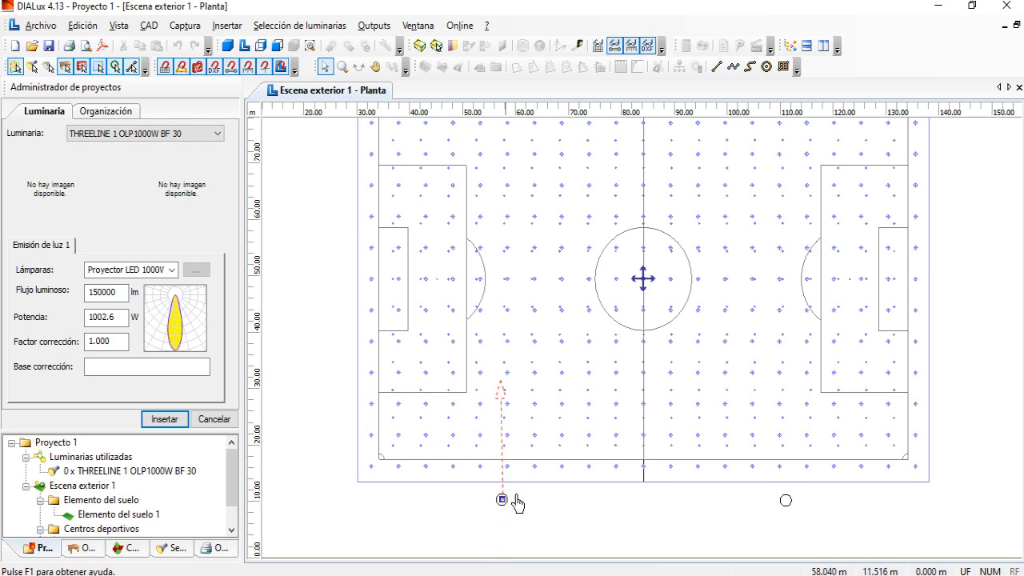
scroll(548, 477, "down", 1)
scroll(604, 449, "down", 1)
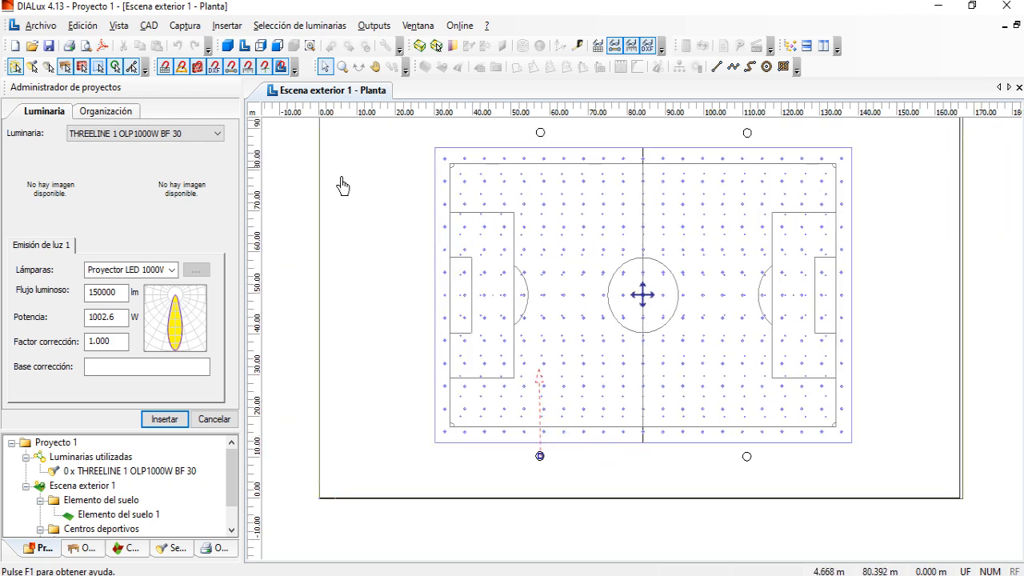
scroll(549, 457, "up", 5)
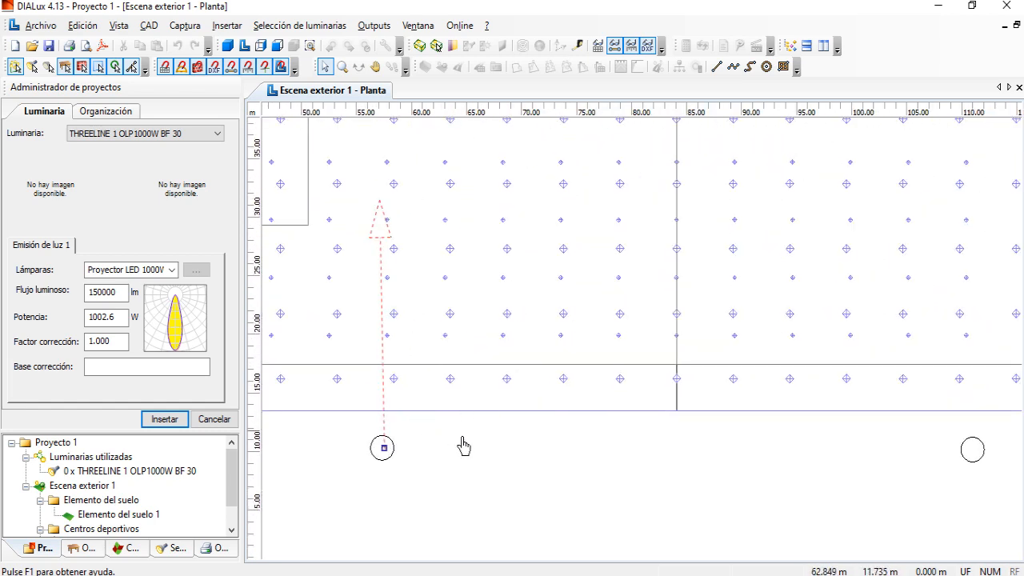
scroll(487, 403, "down", 4)
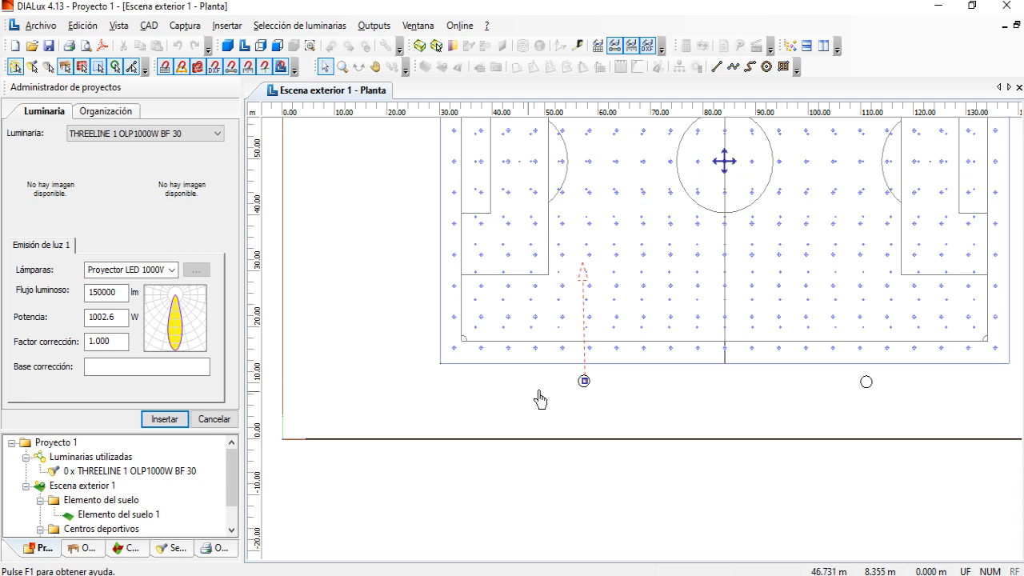
scroll(606, 338, "down", 2)
scroll(557, 428, "up", 2)
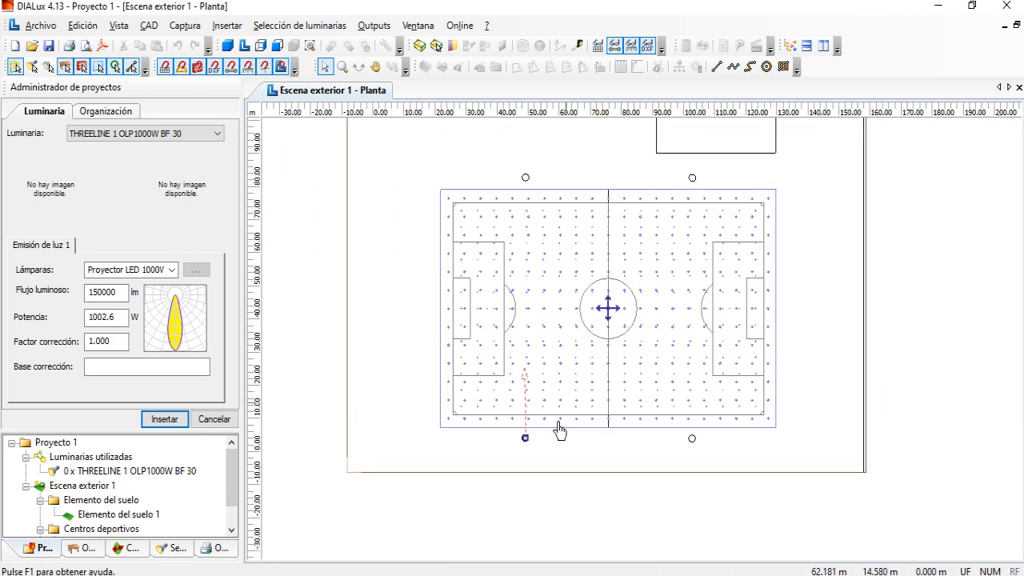
scroll(549, 377, "down", 2)
scroll(568, 292, "up", 2)
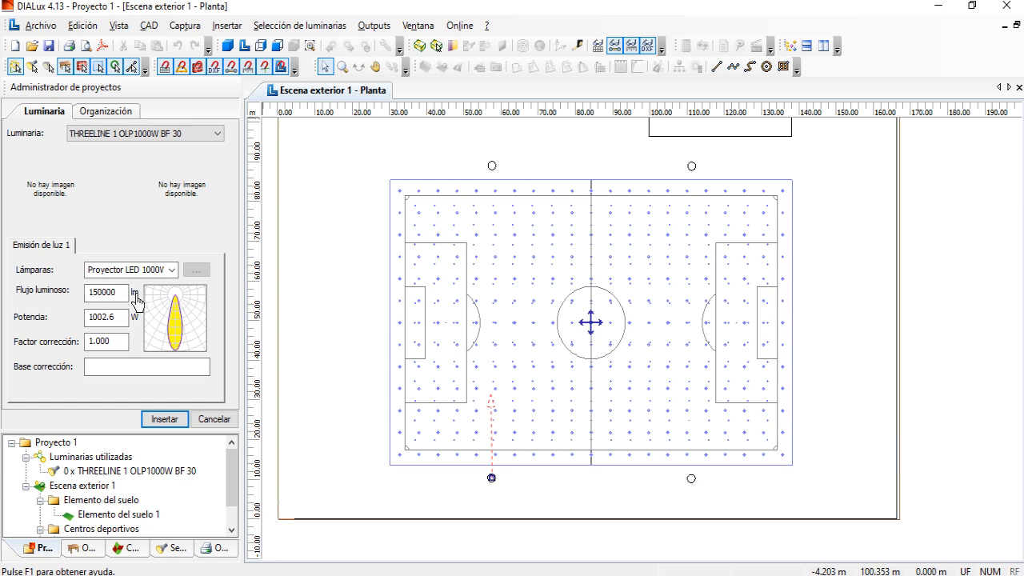
Check the luminous flux and power of the luminaire used in the arrangement
double_click(95, 301)
left_click(131, 302)
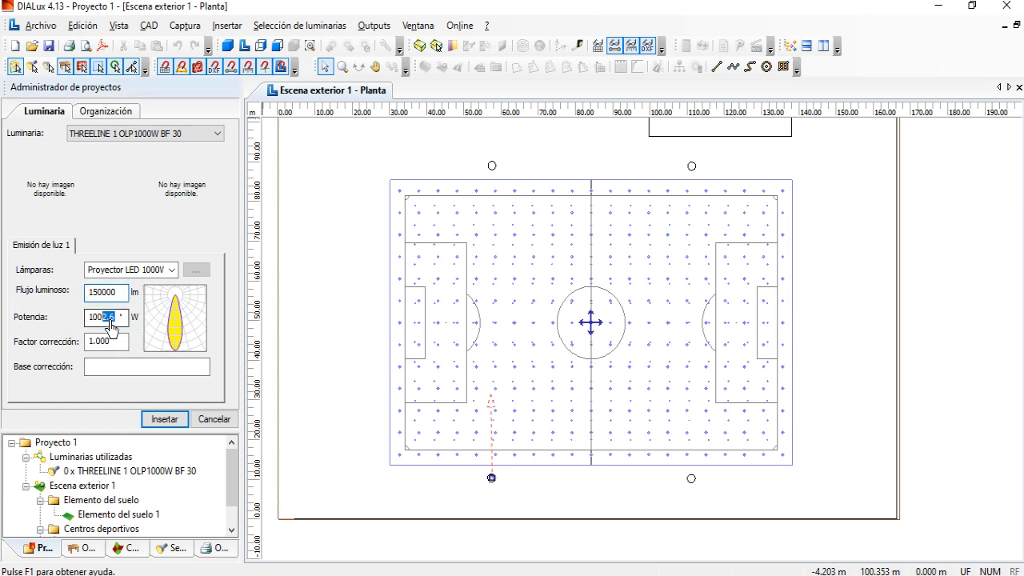
double_click(120, 316)
left_click(113, 318)
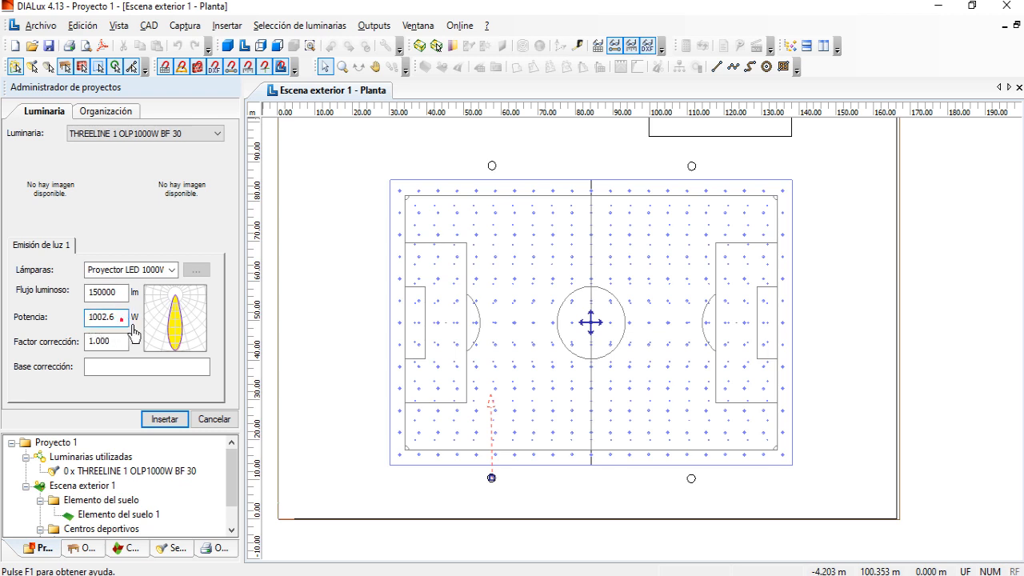
Open the arrangement's organisation settings and choose Adosado as the luminaire mounting type
left_click(111, 120)
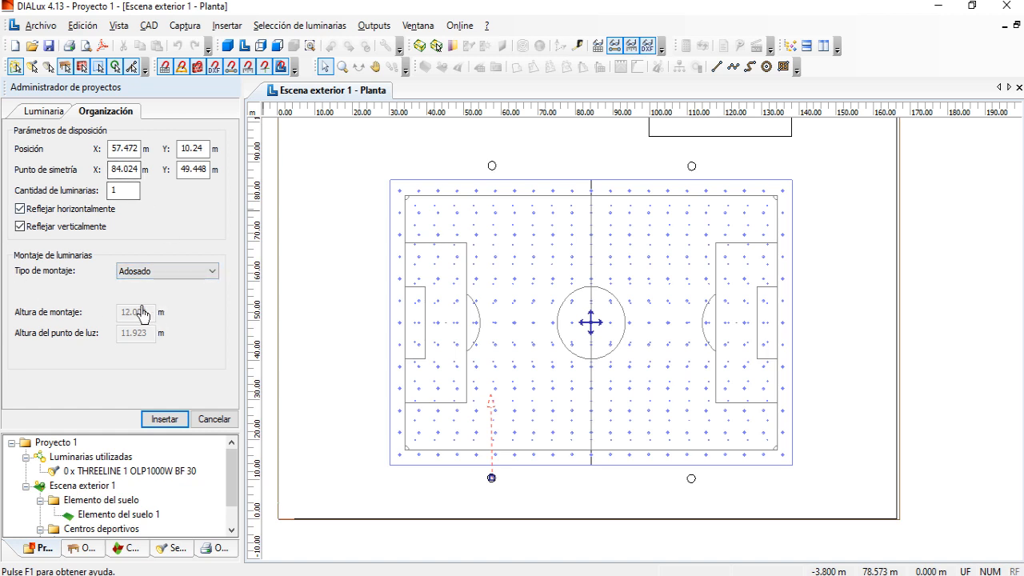
left_click(169, 270)
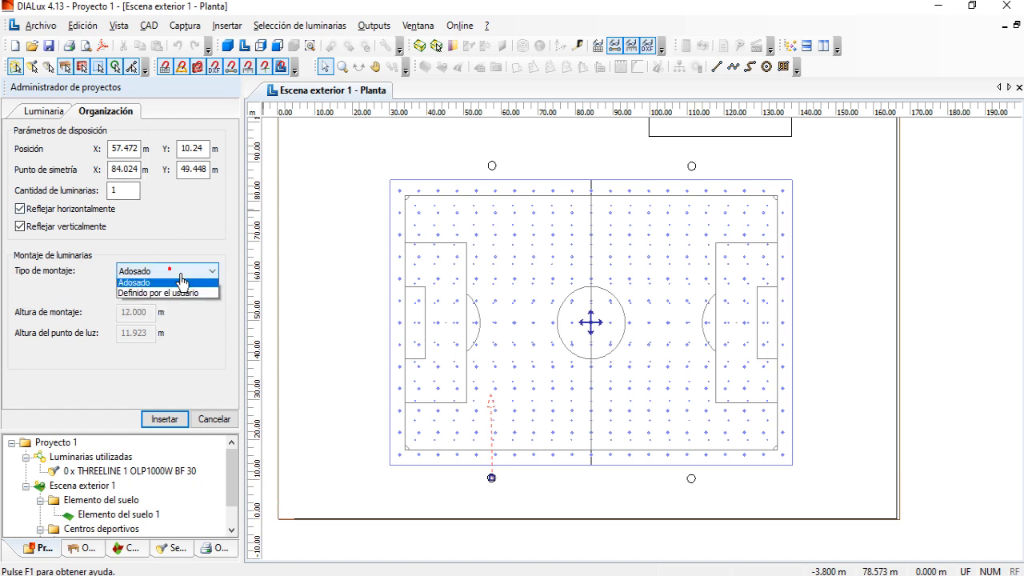
left_click(183, 285)
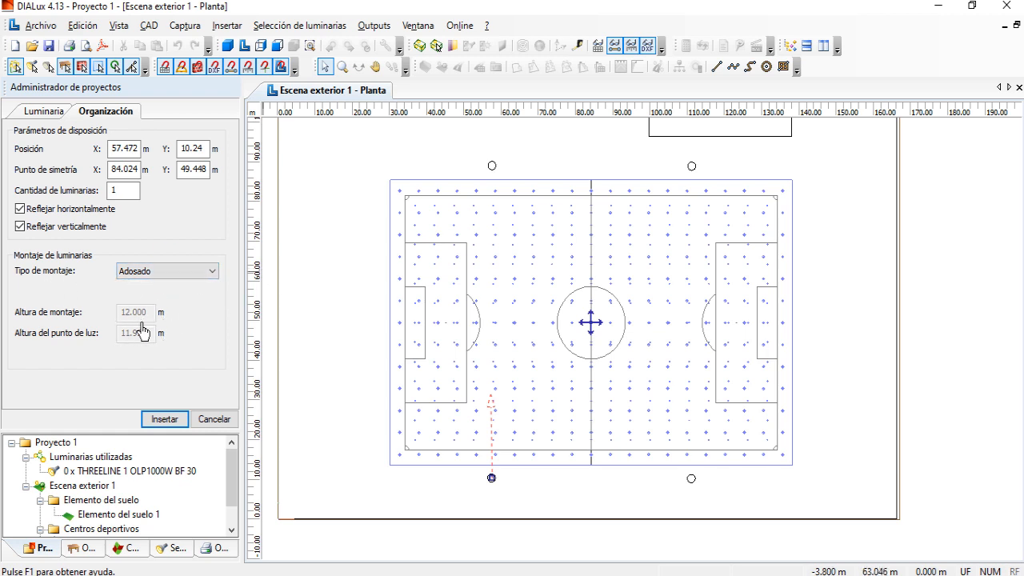
Set the mounting type to Definido por el usuario with a mounting height of 22 m, and the number of luminaires to 10
left_click(179, 271)
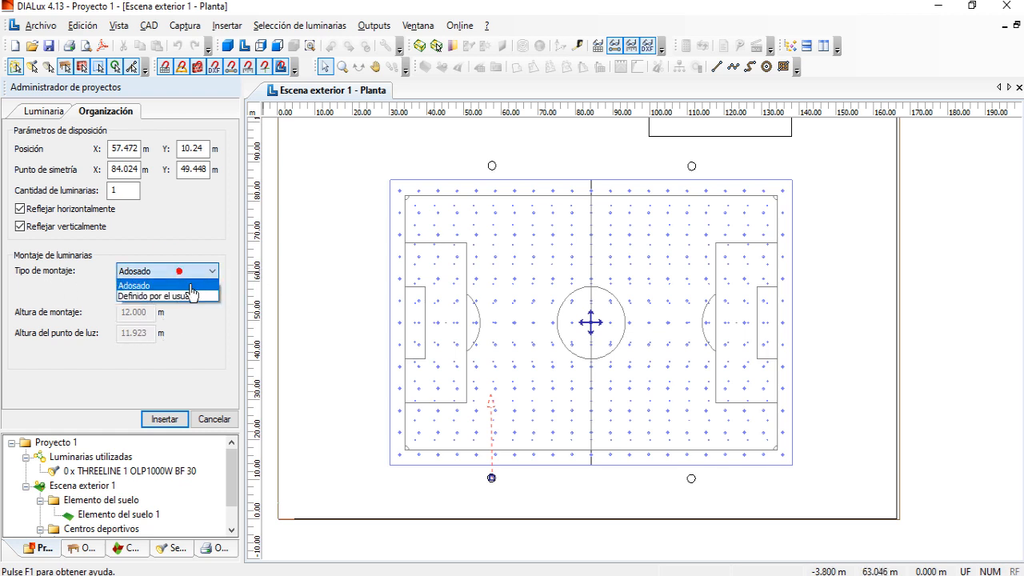
left_click(138, 296)
double_click(136, 312)
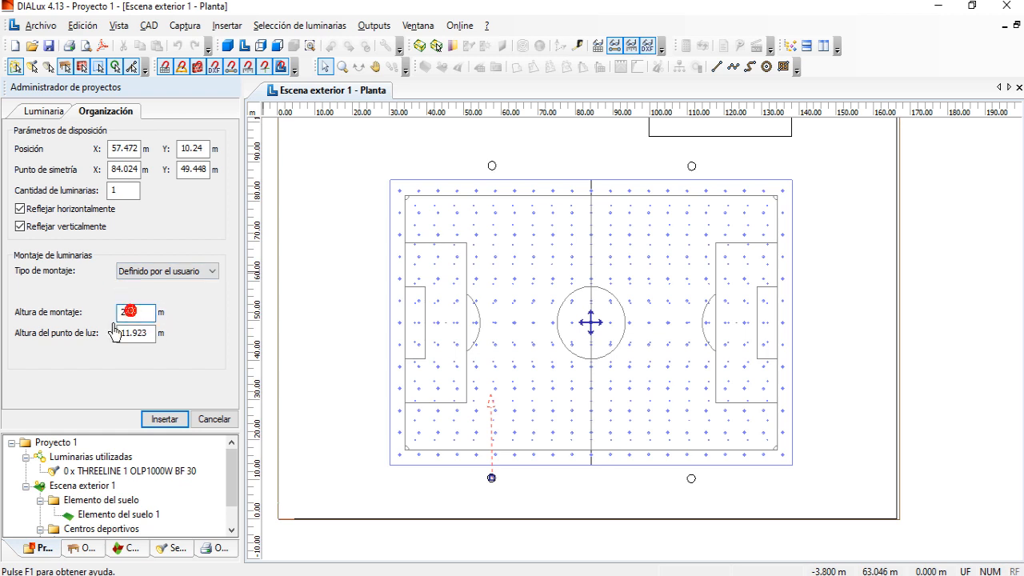
key("Tab")
left_click(177, 273)
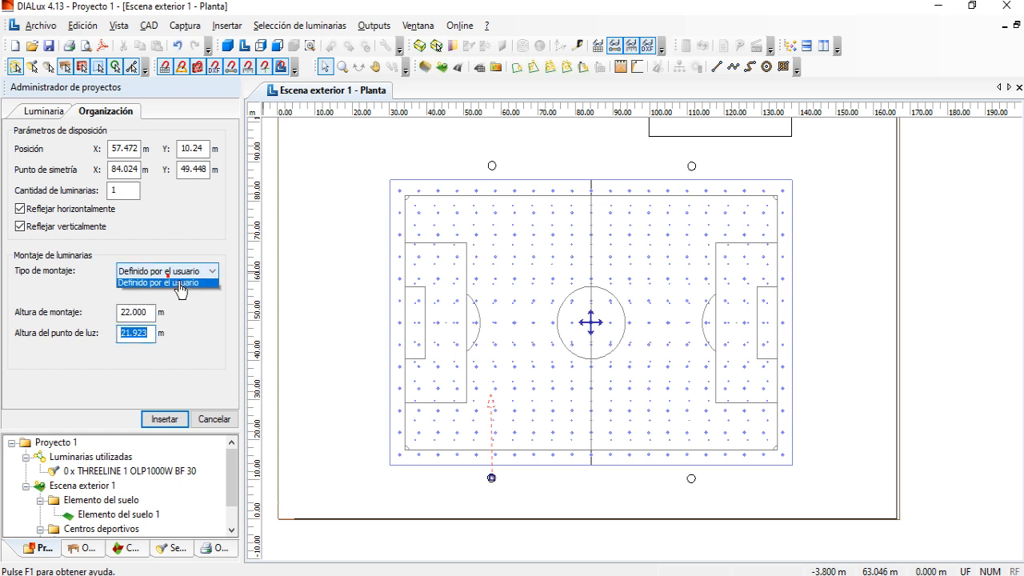
left_click(205, 345)
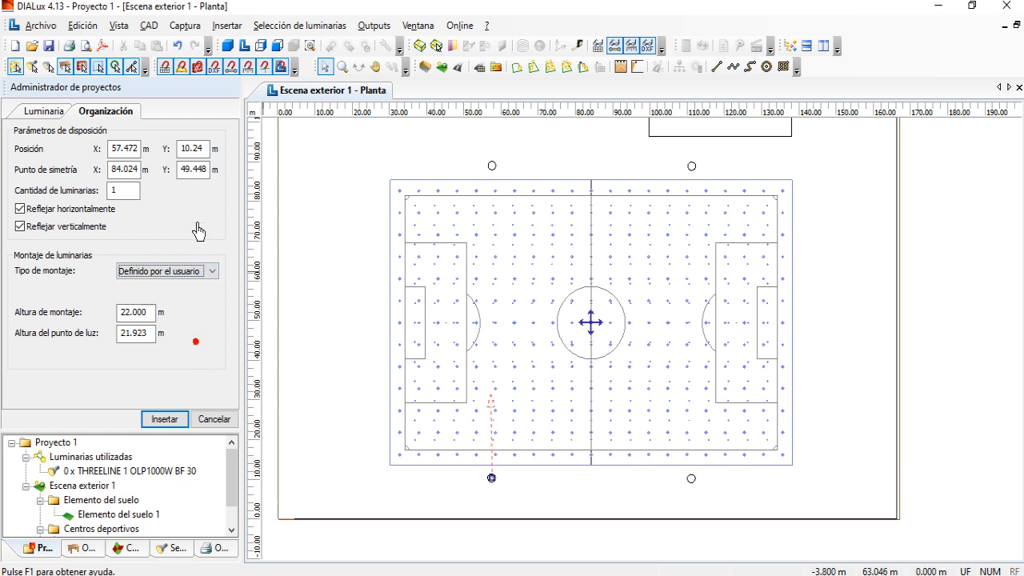
left_click(92, 286)
left_click(117, 191)
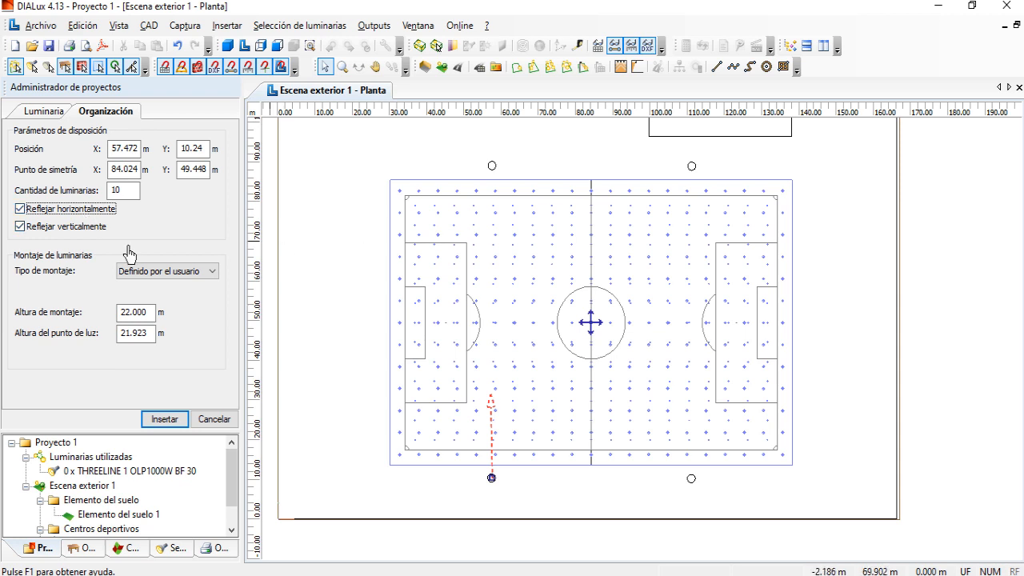
left_click(33, 213)
left_click(32, 227)
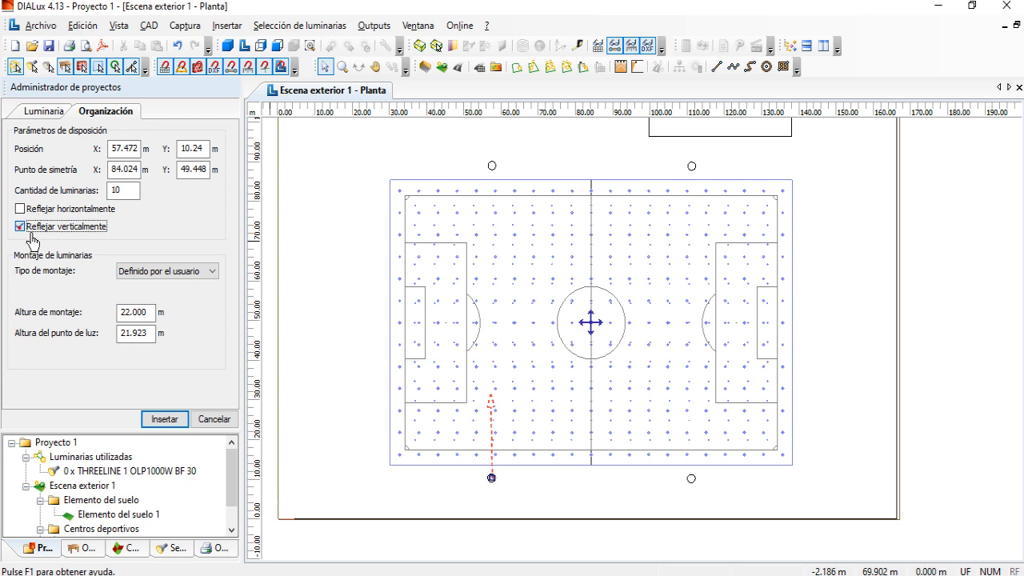
left_click(21, 208)
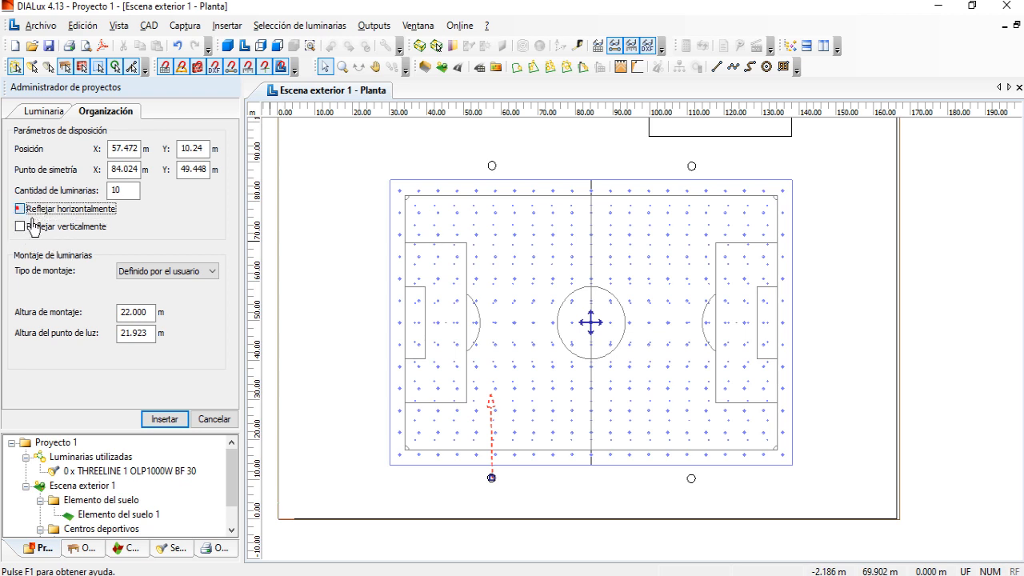
left_click(20, 227)
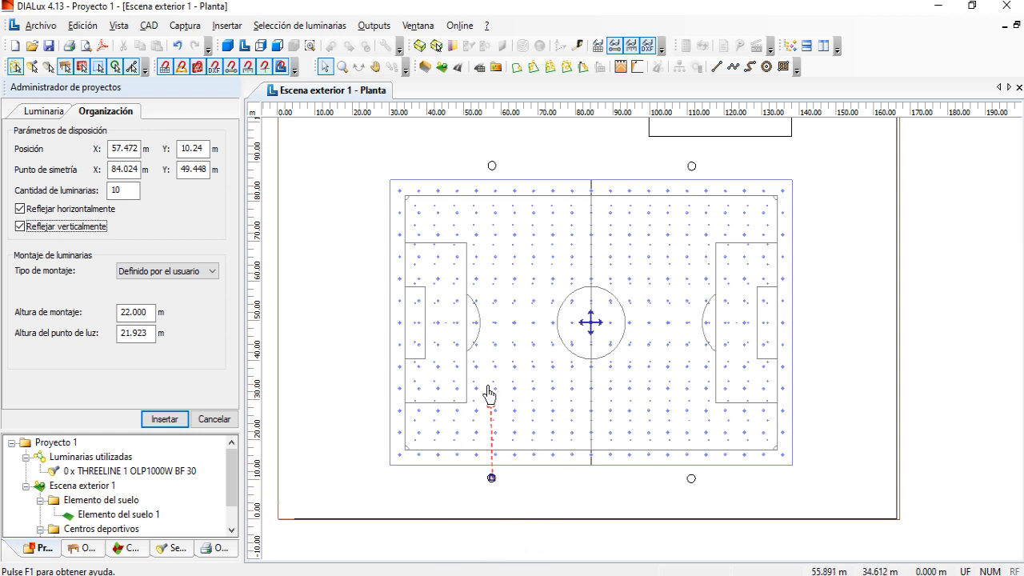
Turn off both the horizontal and vertical reflection and insert the floodlight arrangement on the lower-left mast
left_click(21, 226)
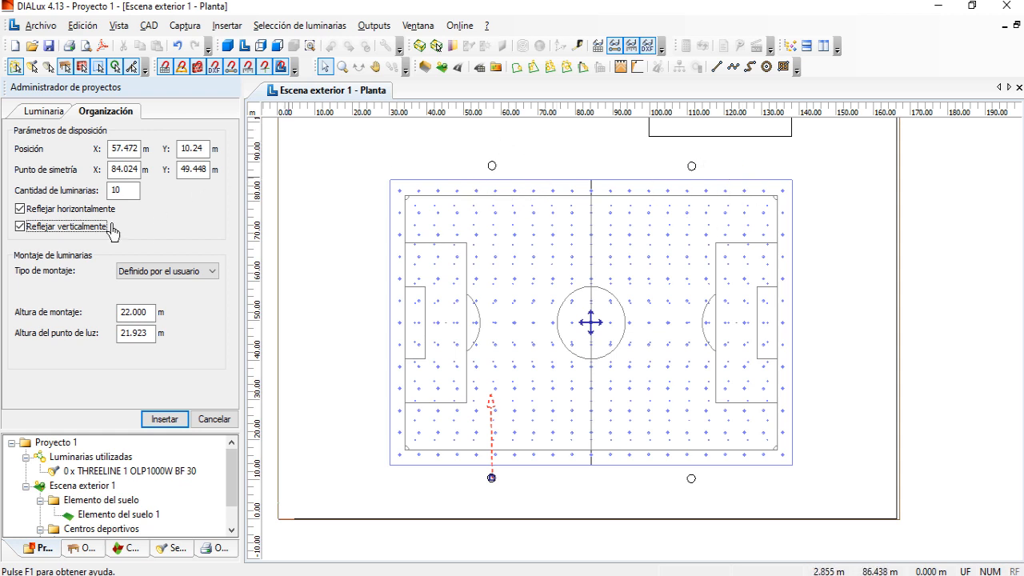
left_click(32, 228)
left_click(38, 211)
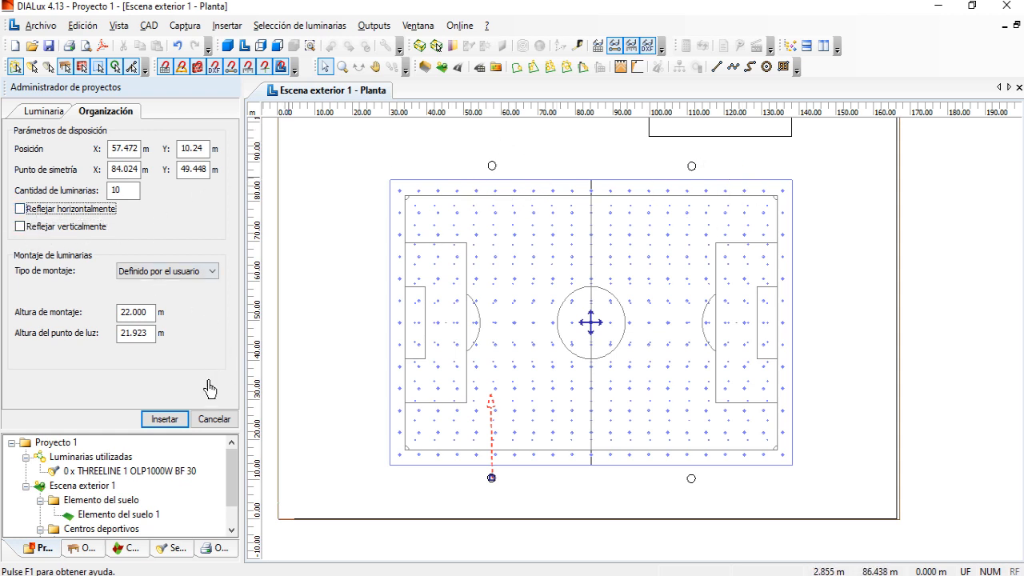
left_click(165, 419)
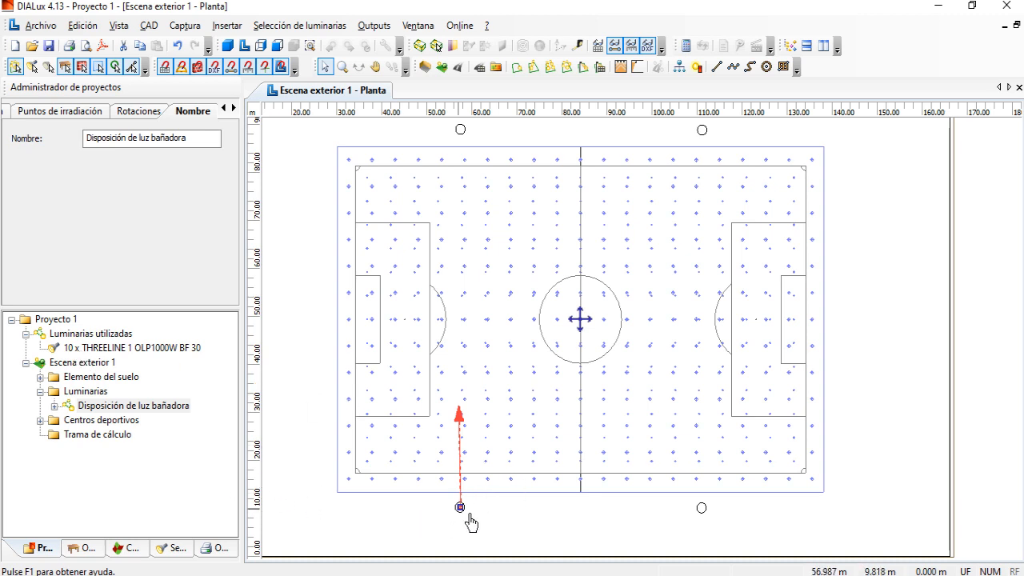
Open the organisation settings of the inserted Disposición de luz bañadora and enable its horizontal reflection
left_click(112, 408)
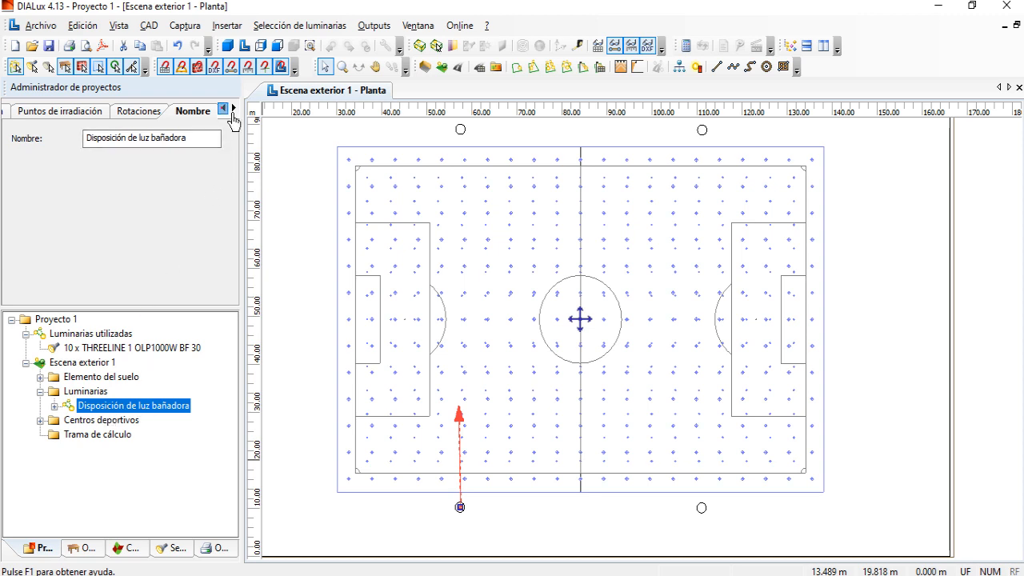
left_click(227, 112)
left_click(227, 112)
left_click(94, 114)
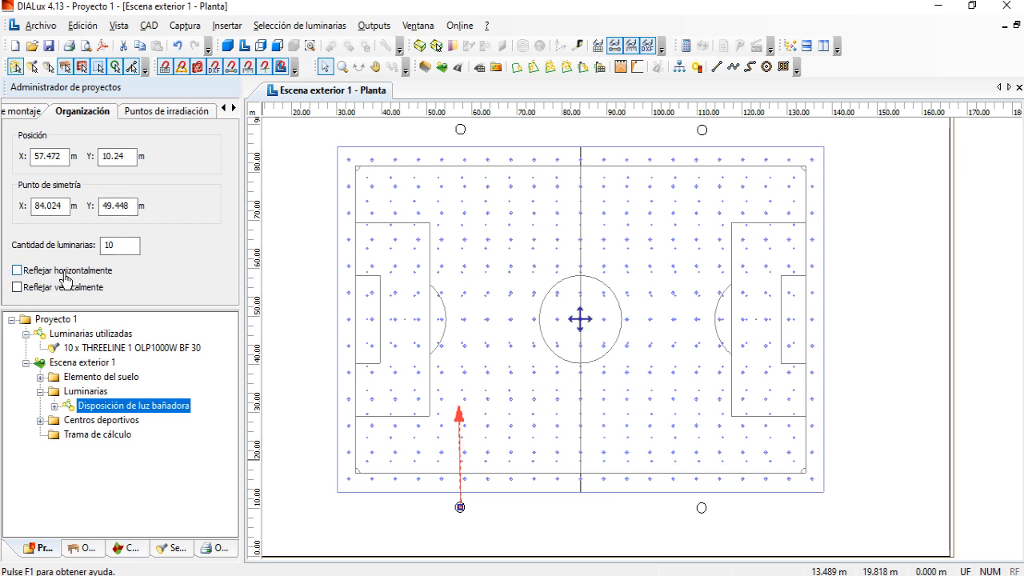
left_click(27, 273)
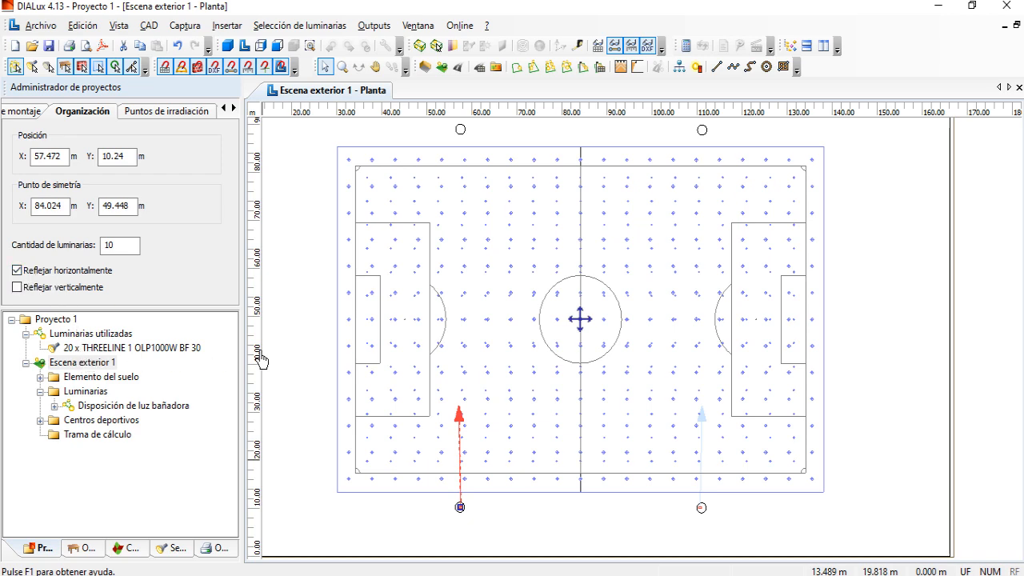
Check the mirrored copy on the lower-right mast and enable the arrangement's vertical reflection for the two upper masts
scroll(734, 512, "up", 3)
scroll(734, 512, "up", 3)
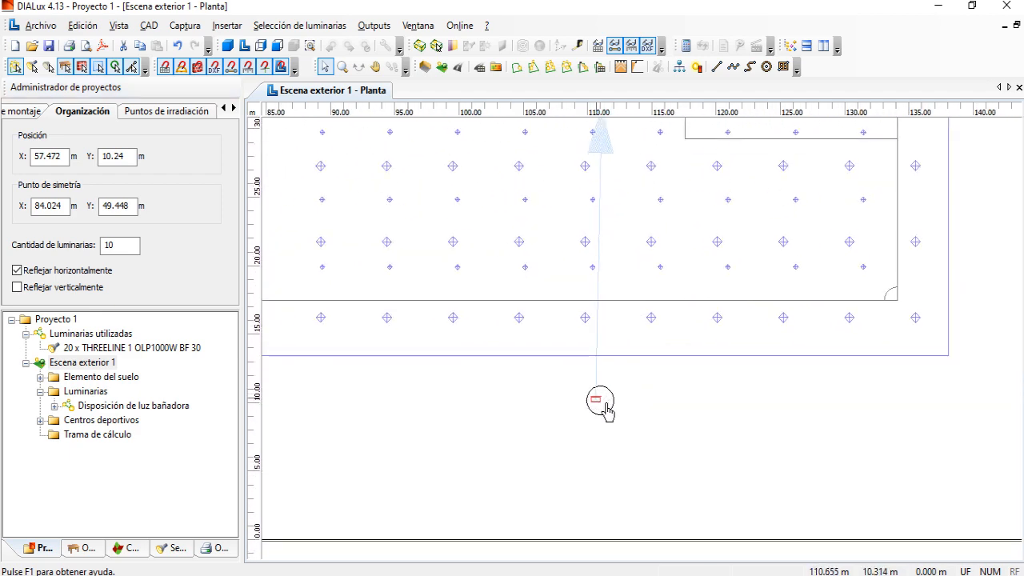
scroll(600, 402, "down", 2)
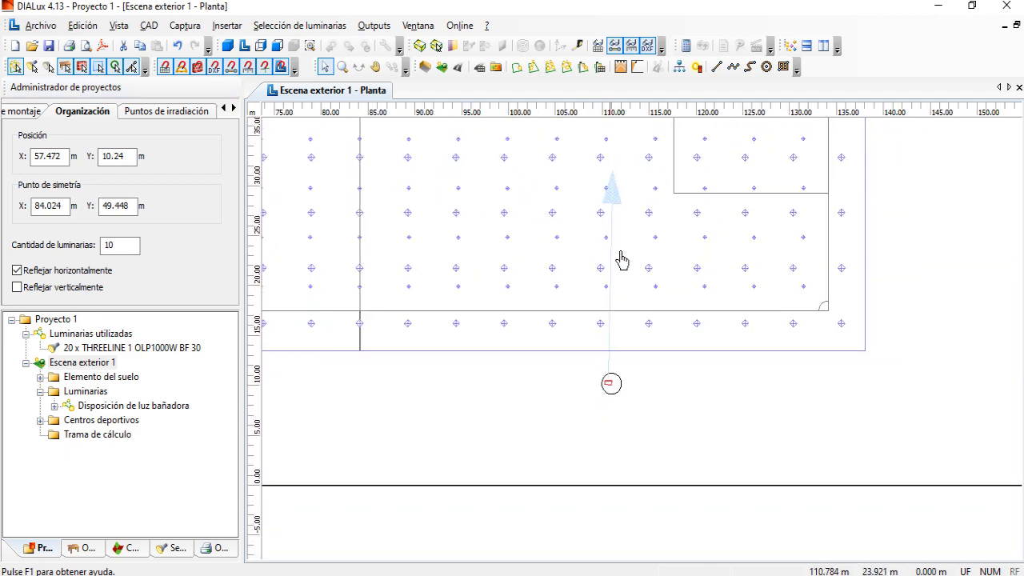
scroll(620, 200, "down", 2)
scroll(560, 306, "down", 1)
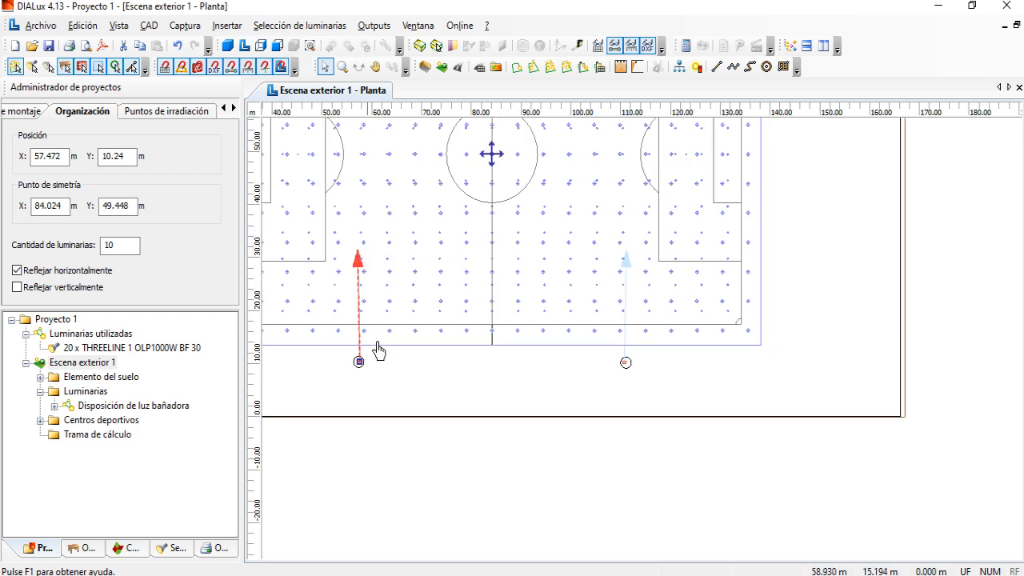
scroll(434, 256, "down", 2)
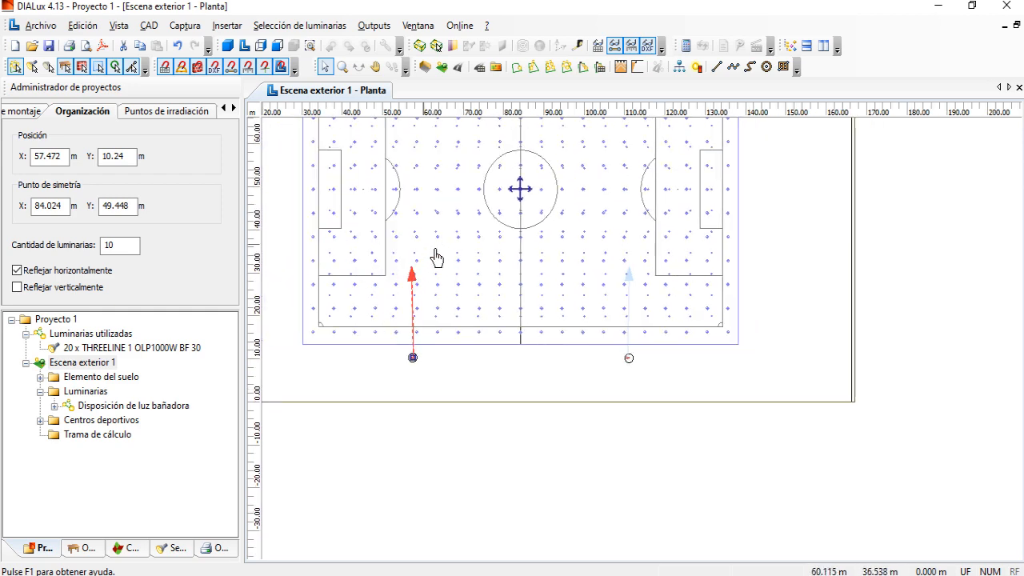
scroll(453, 269, "up", 3)
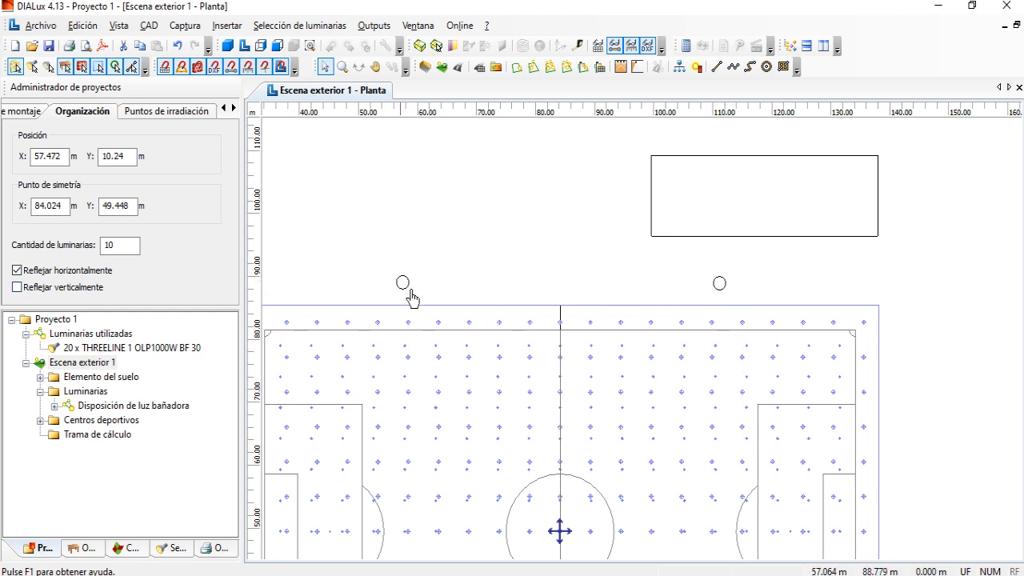
left_click(30, 290)
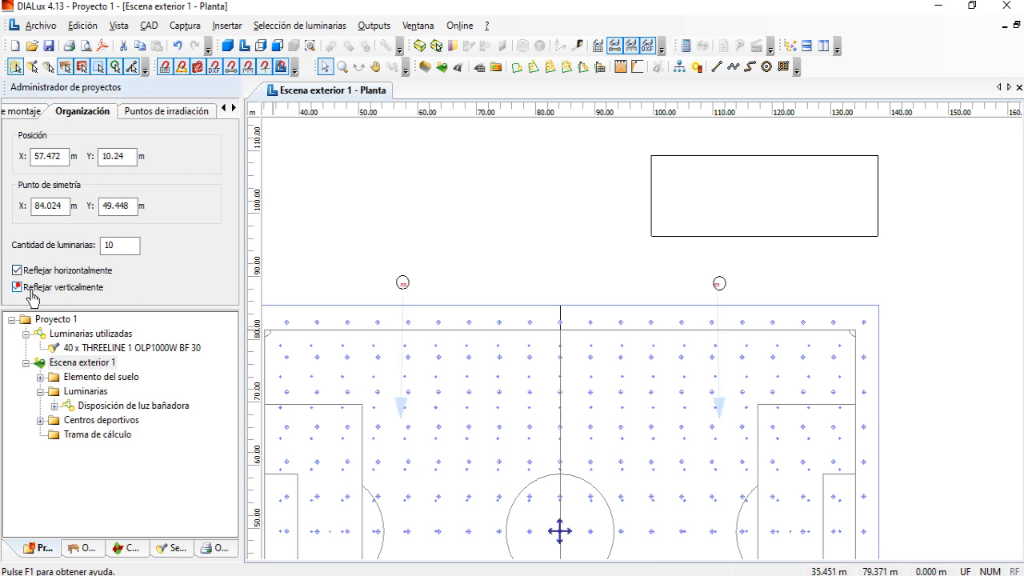
Examine how the mirrored arrangements and their aiming arrows line up with the four mast circles, with the arrangement deselected
scroll(416, 415, "up", 3)
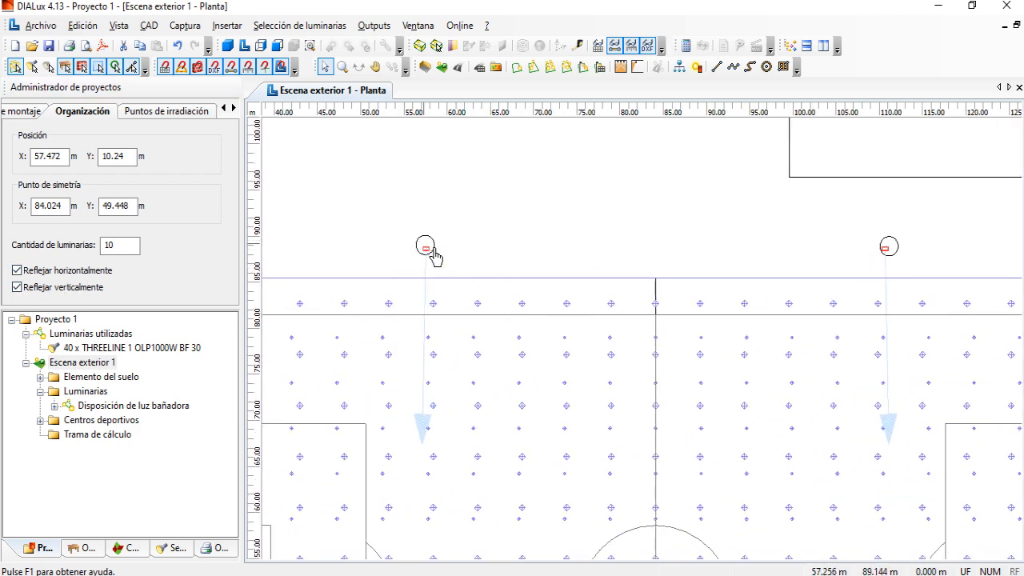
scroll(448, 480, "down", 5)
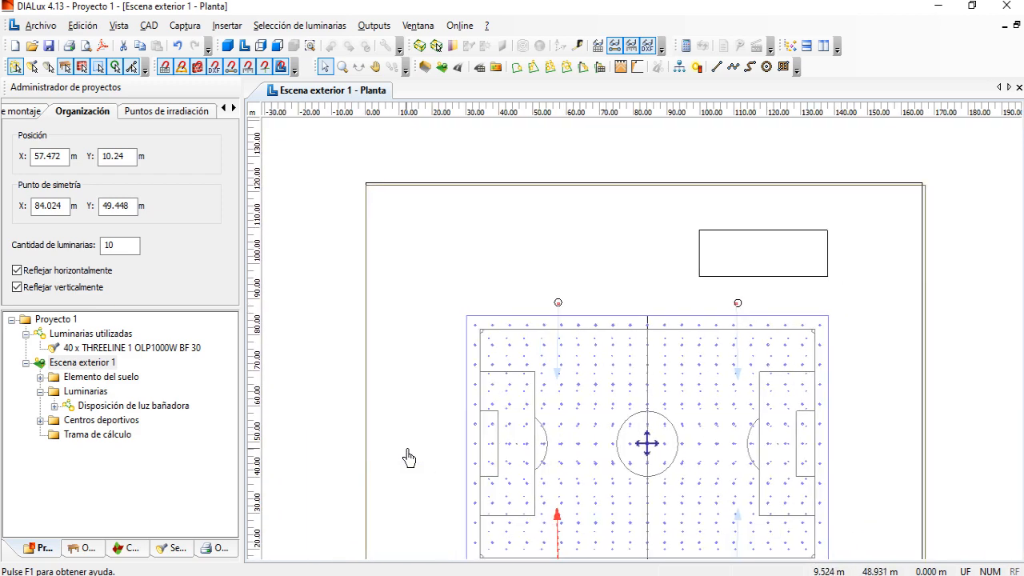
scroll(761, 329, "up", 4)
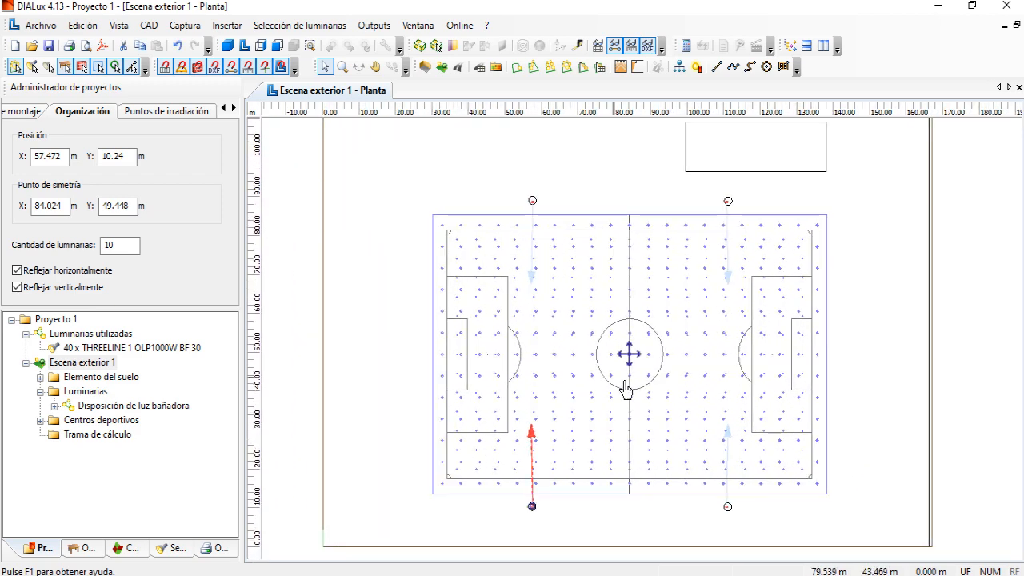
middle_click_drag(626, 342, 551, 369)
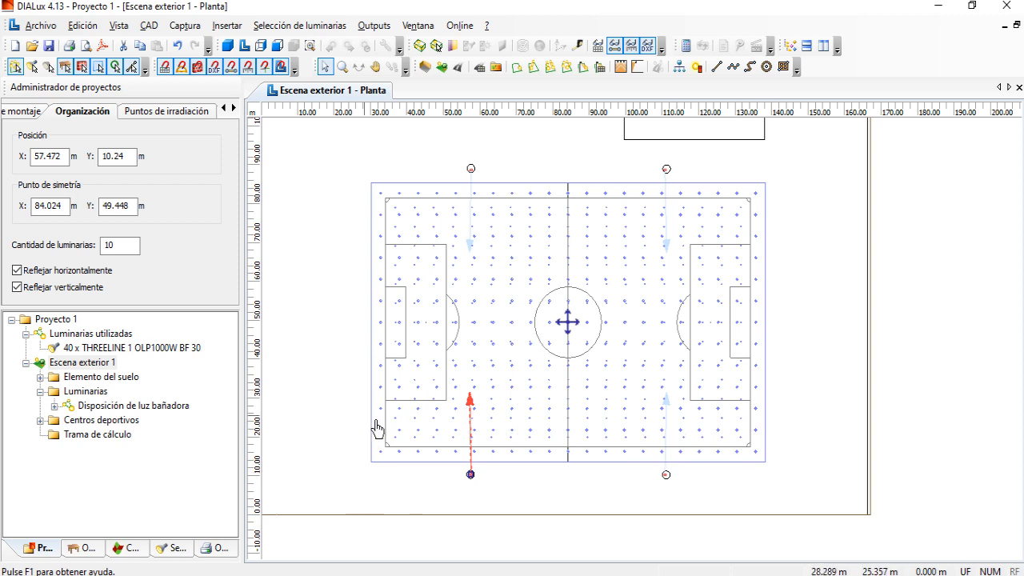
scroll(632, 420, "down", 1)
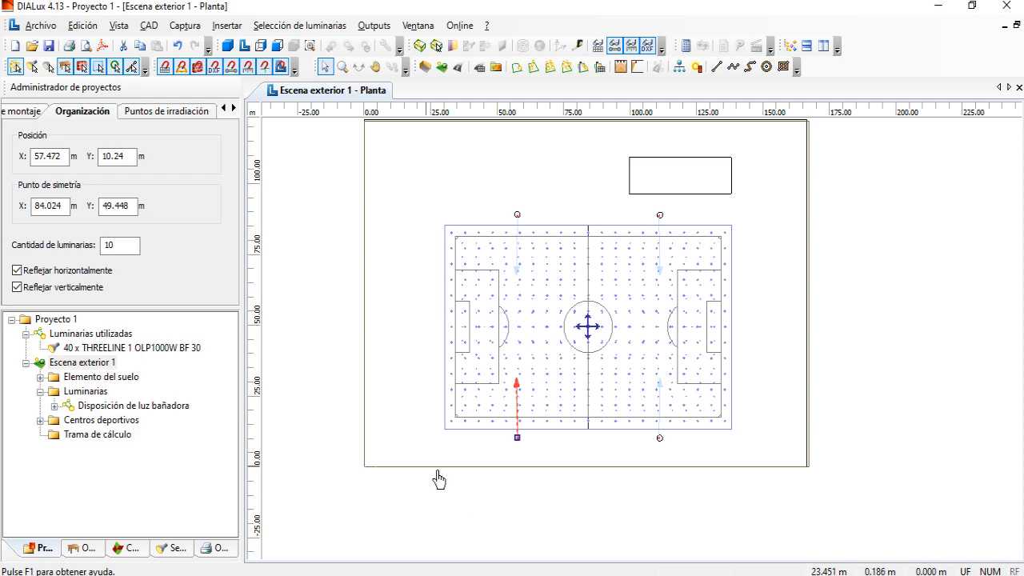
left_click(306, 498)
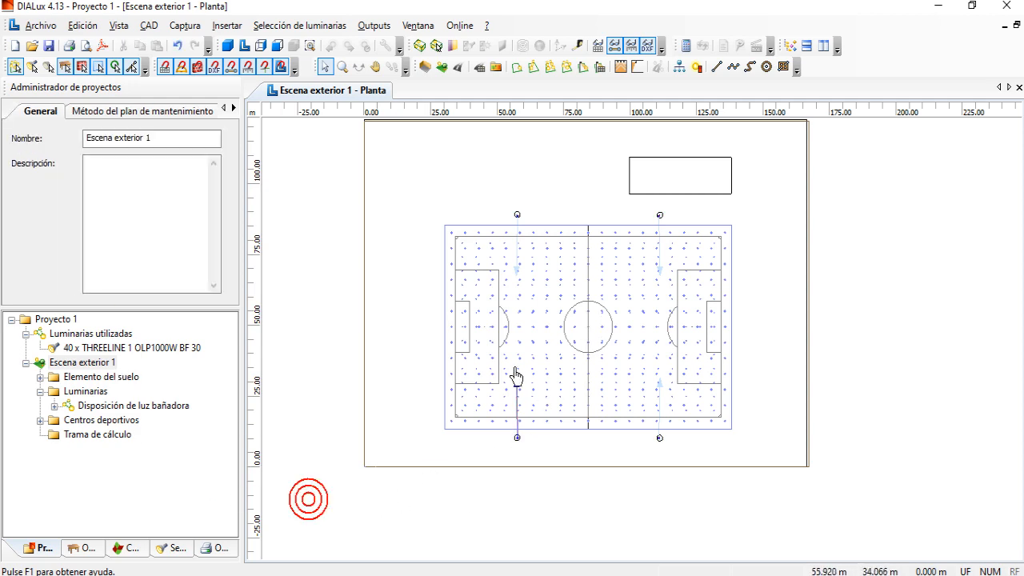
scroll(600, 327, "up", 2)
scroll(596, 305, "down", 1)
middle_click_drag(596, 305, 616, 357)
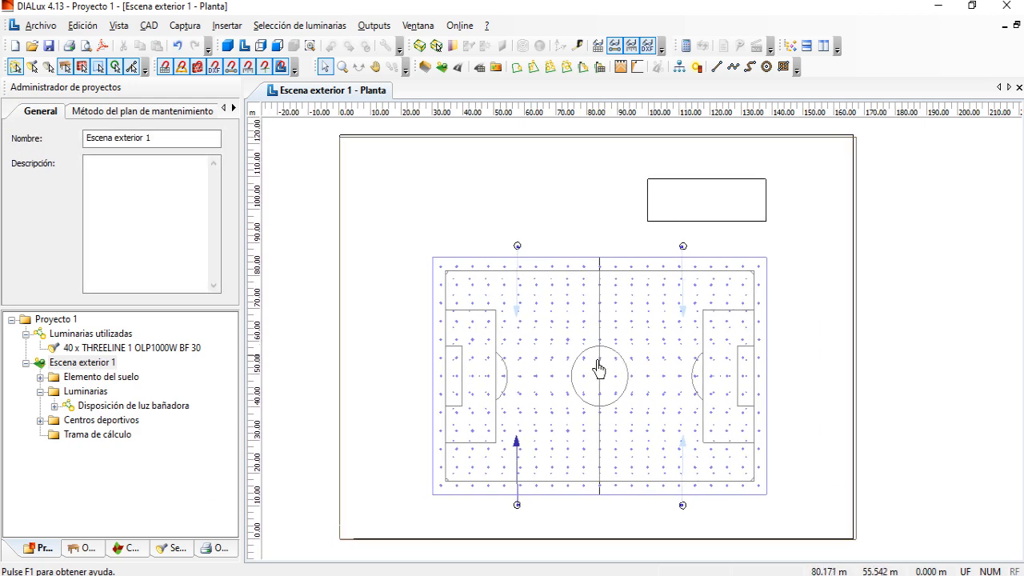
Reselect the Disposición de luz bañadora arrangement among the exterior scene's luminaires
left_click(40, 391)
scroll(546, 388, "up", 4)
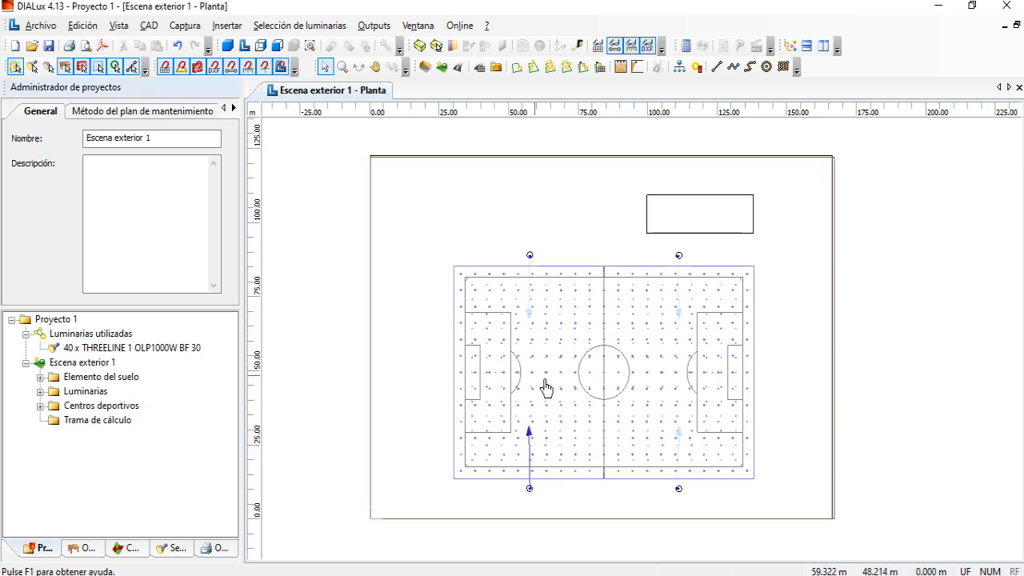
left_click(40, 391)
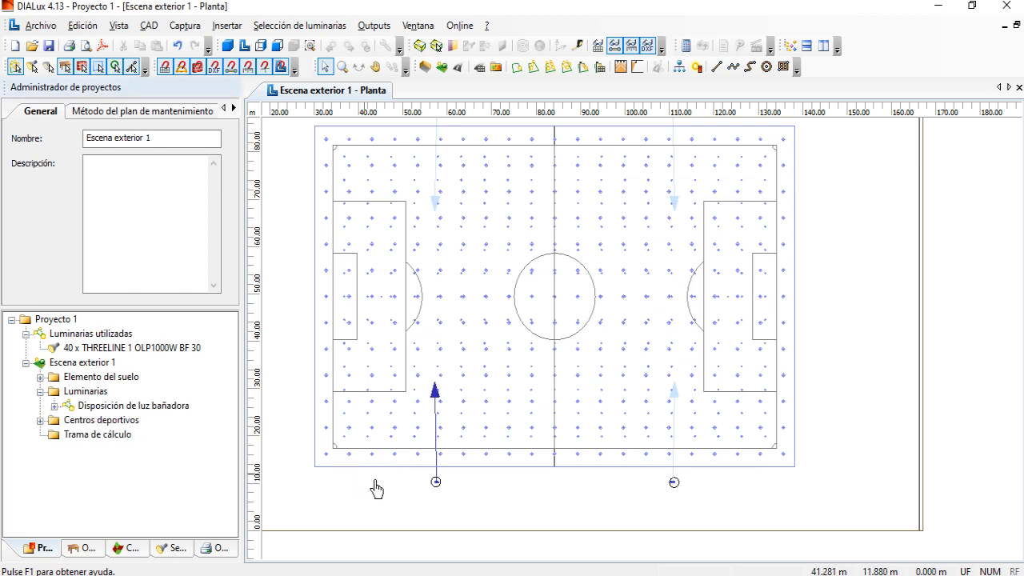
left_click(132, 407)
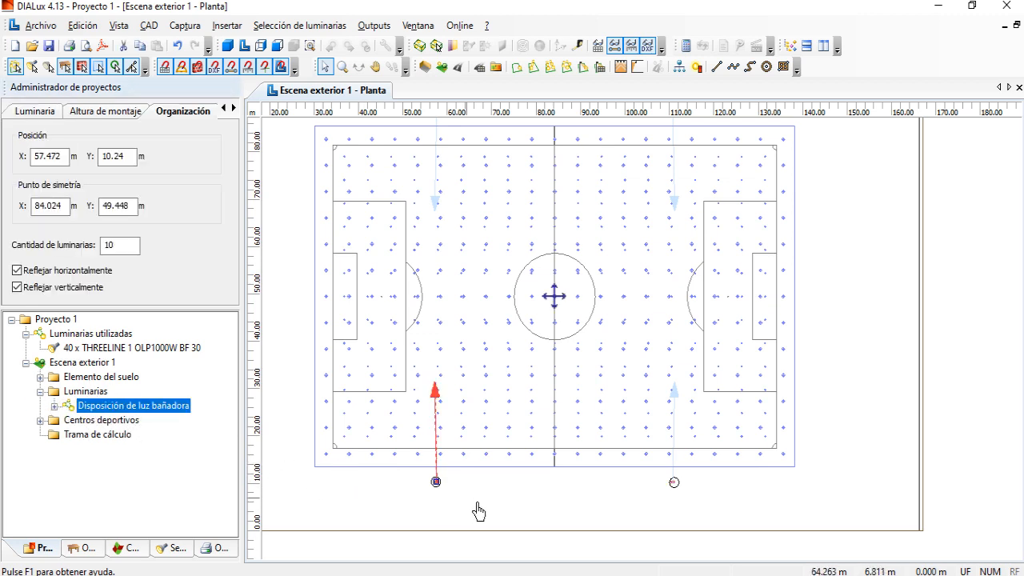
Examine the selected original arrangement on the lower-left mast and compare it with its mirrored copies on the other masts
scroll(450, 488, "down", 1)
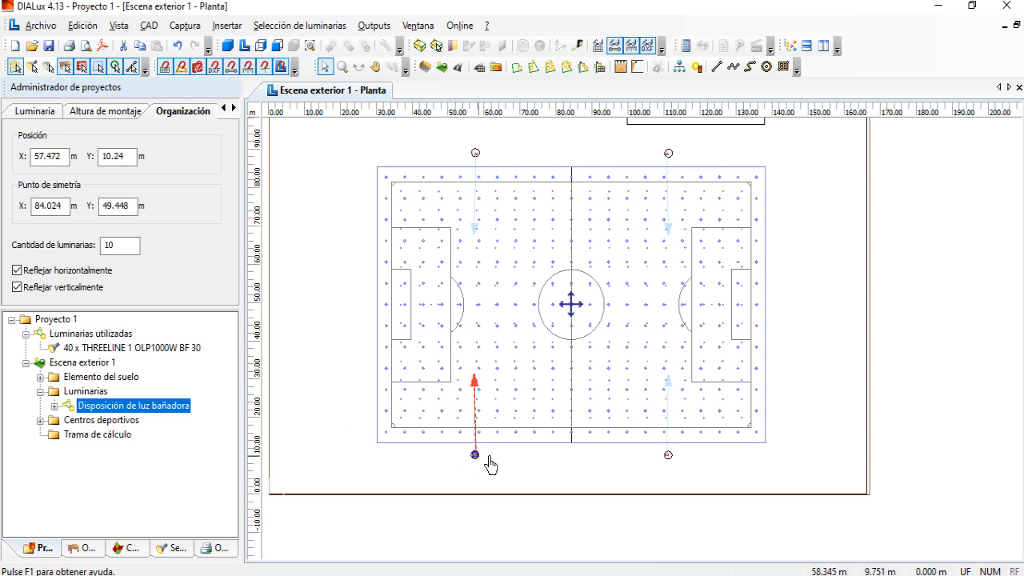
scroll(491, 463, "up", 4)
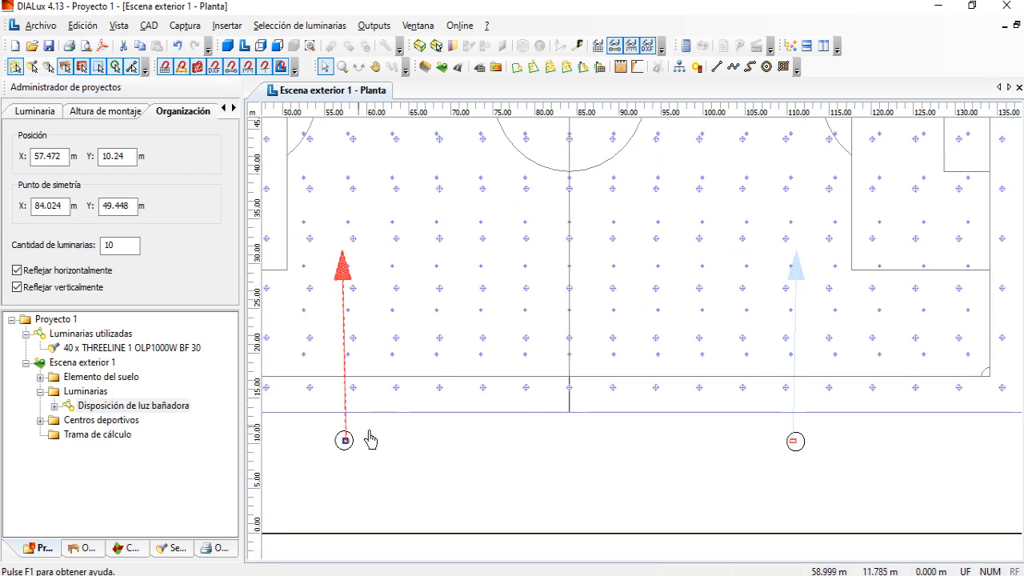
scroll(805, 458, "down", 2)
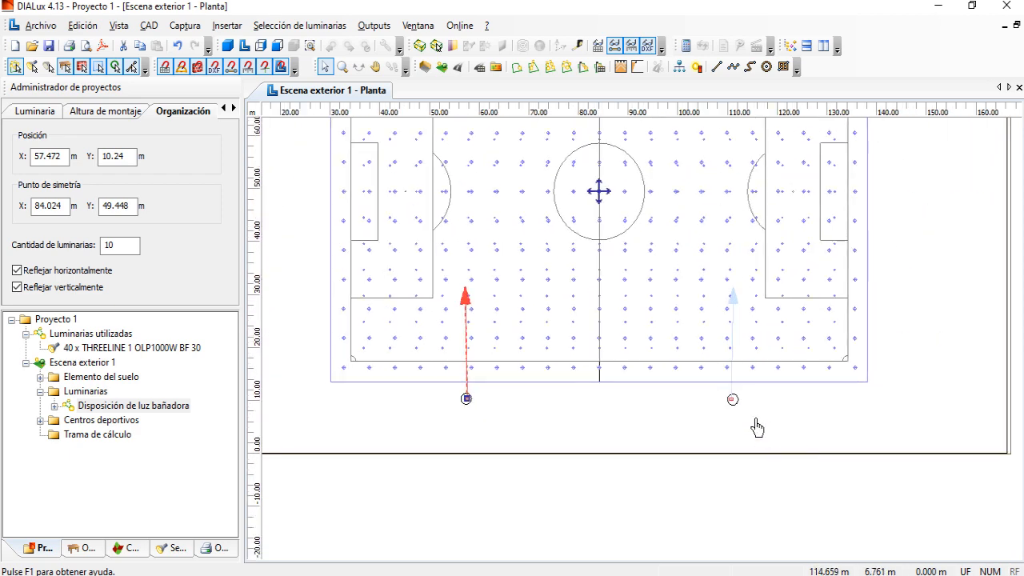
middle_click_drag(734, 428, 724, 496)
scroll(735, 175, "up", 1)
middle_click_drag(712, 192, 694, 279)
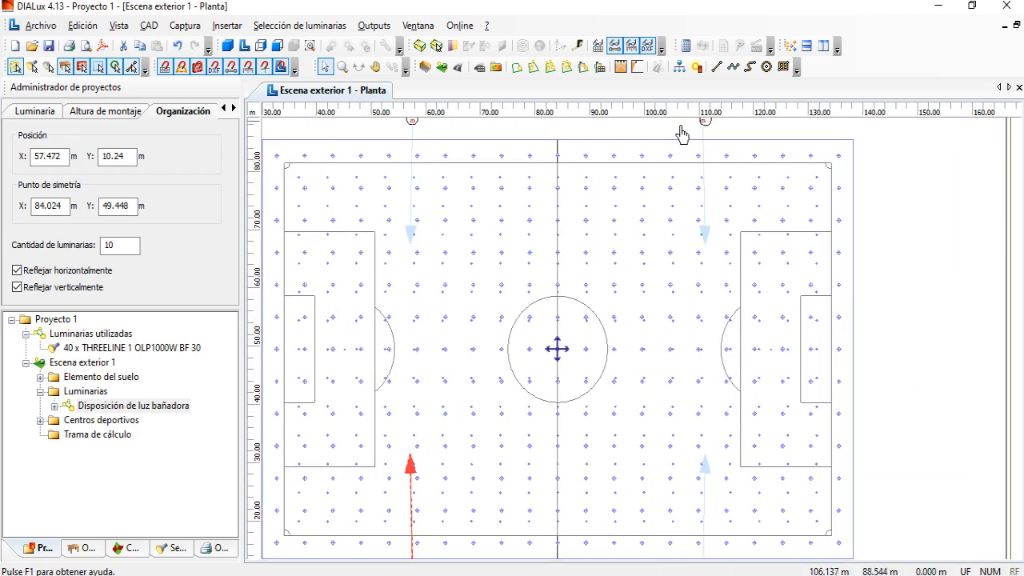
middle_click_drag(717, 461, 682, 313)
scroll(686, 289, "down", 1)
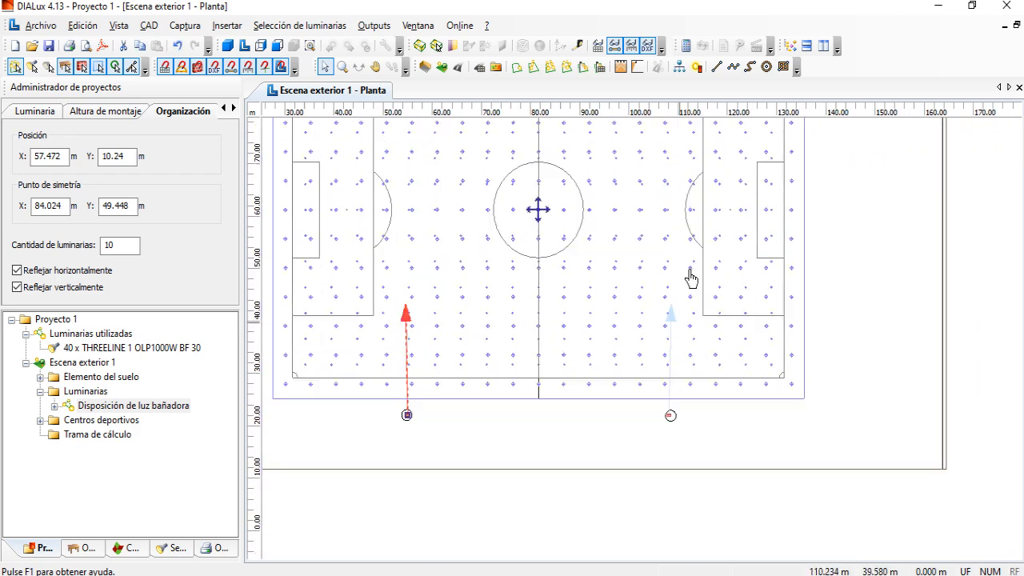
Examine the aiming arrows and circles of the two lower masts with the floodlight arrangement deselected
middle_click_drag(692, 477, 692, 413)
left_click(679, 248)
left_click(680, 251)
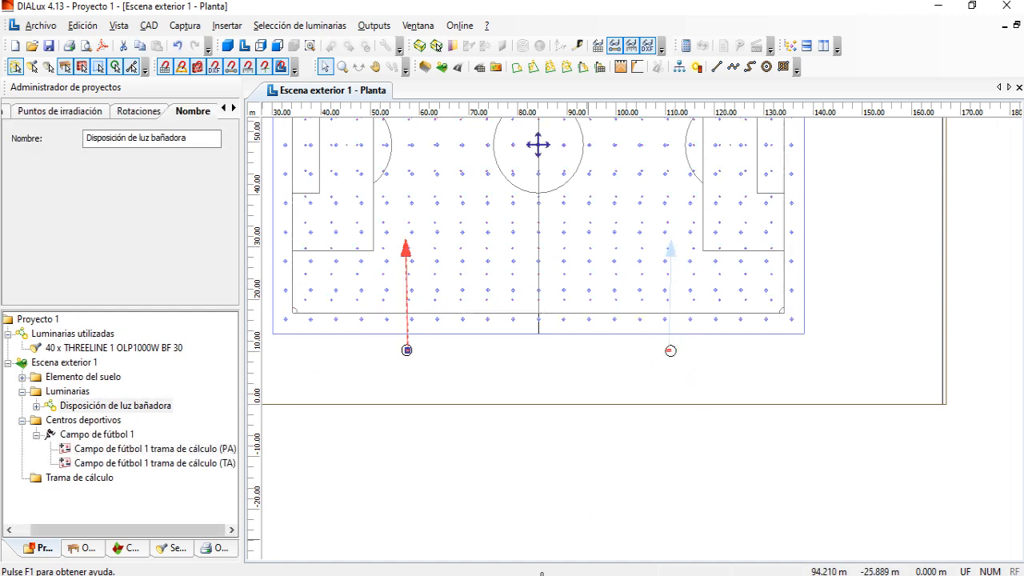
left_click(722, 379)
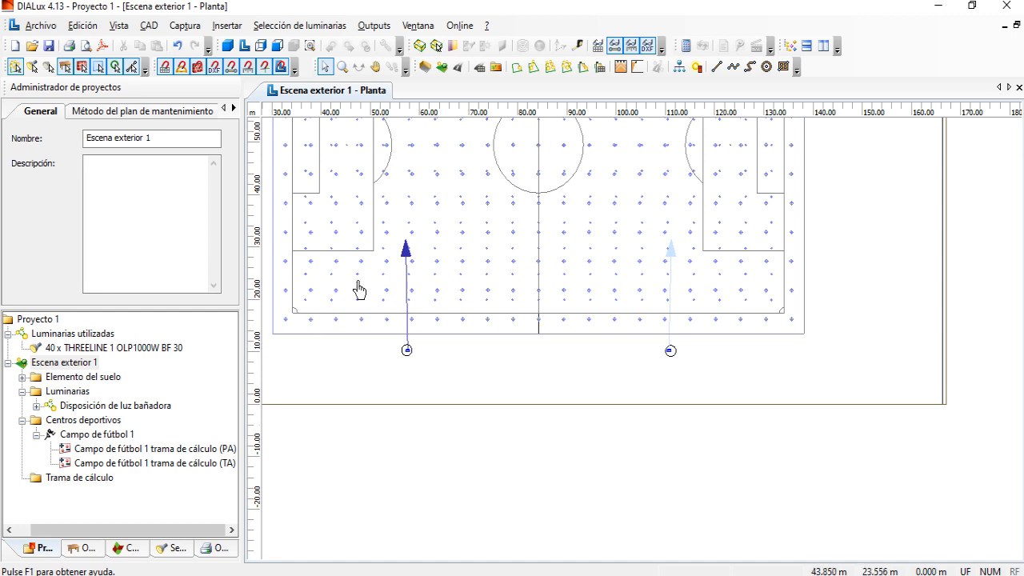
scroll(475, 334, "down", 2)
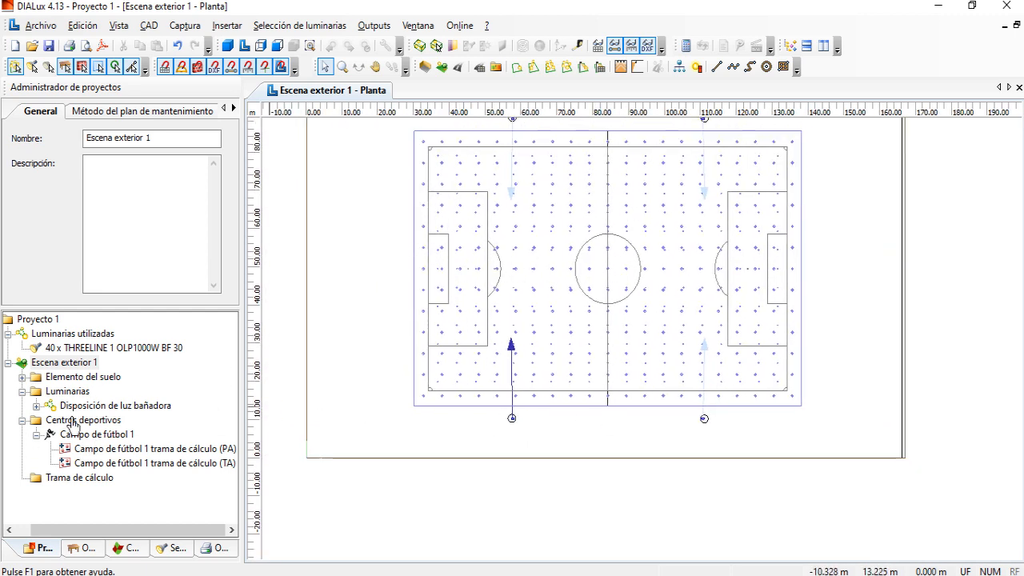
Select the Disposición de luz bañadora arrangement and examine its overlapping aiming arrows at the lower-left mast
left_click(116, 406)
scroll(524, 387, "up", 1)
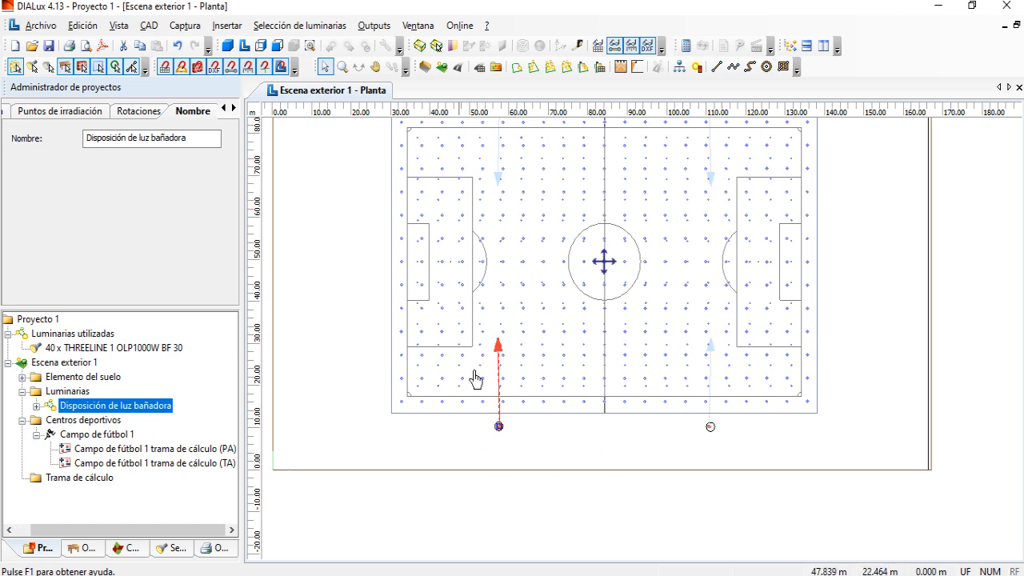
scroll(476, 380, "up", 5)
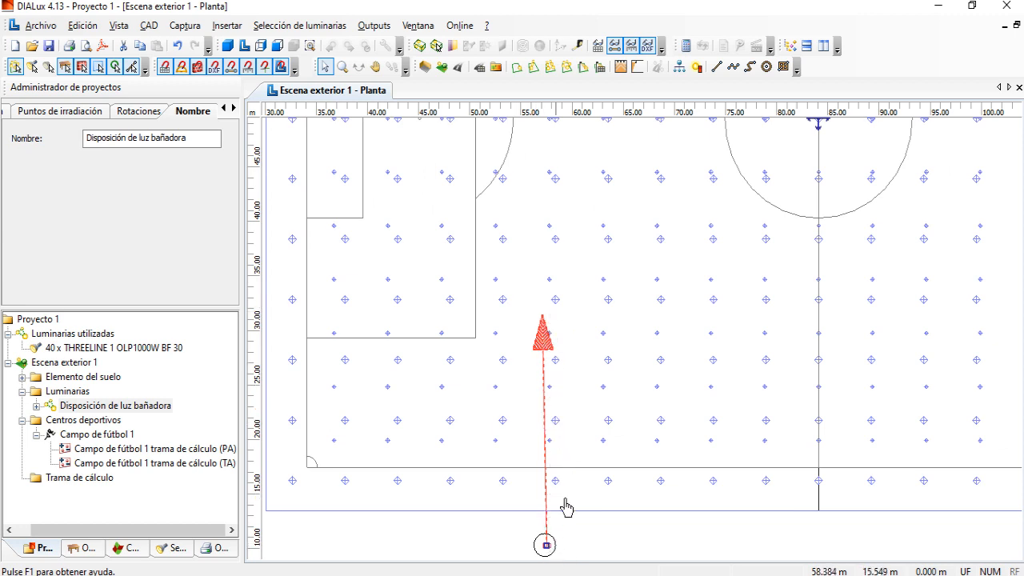
scroll(541, 408, "down", 3)
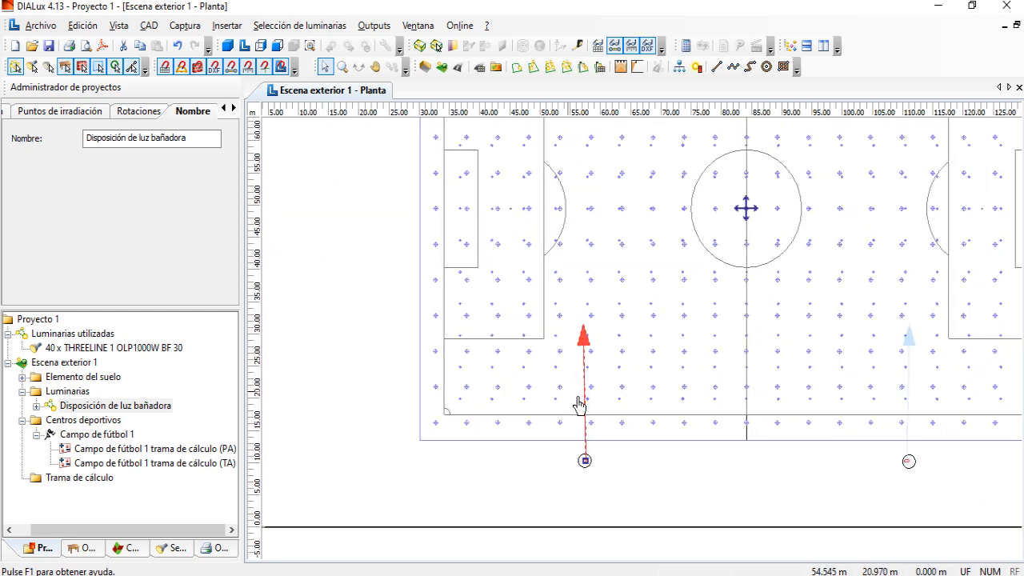
middle_click_drag(717, 308, 671, 373)
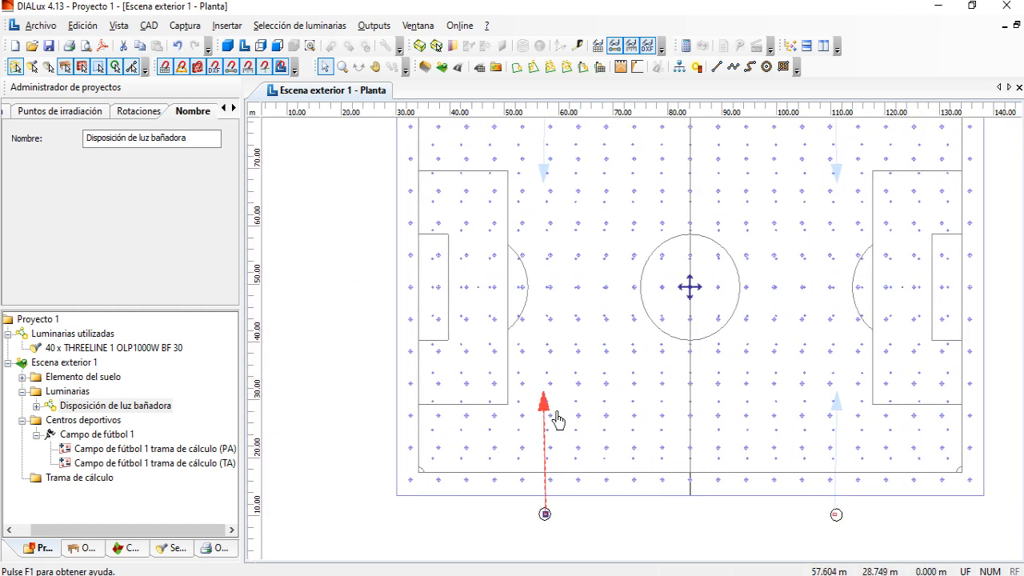
scroll(567, 436, "up", 1)
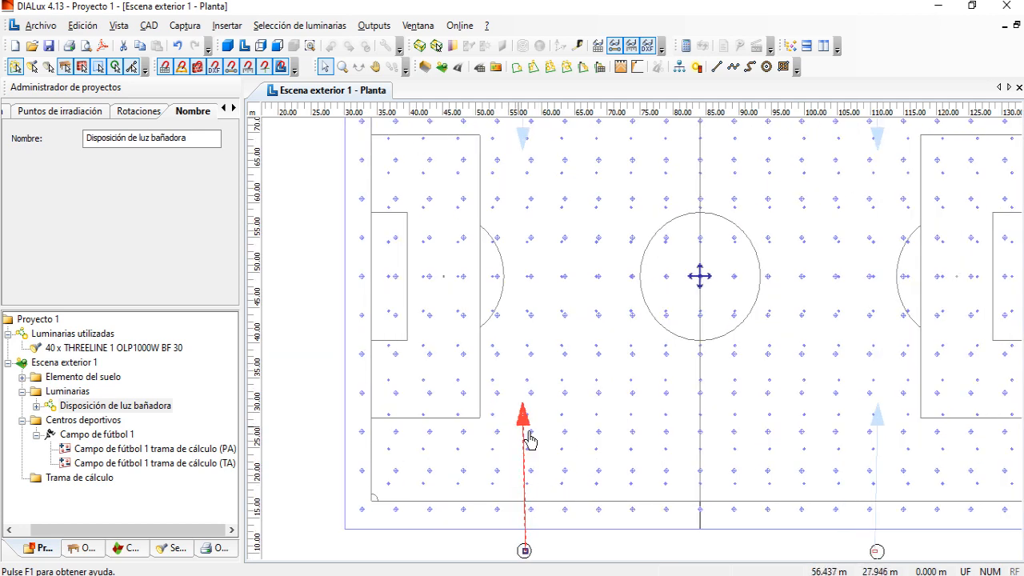
scroll(595, 458, "down", 1)
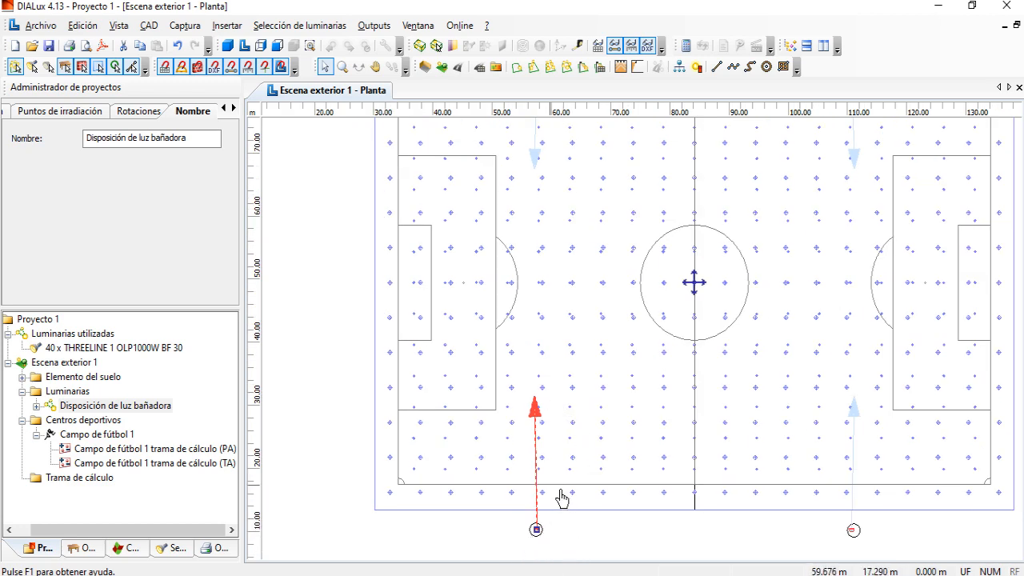
scroll(548, 400, "up", 3)
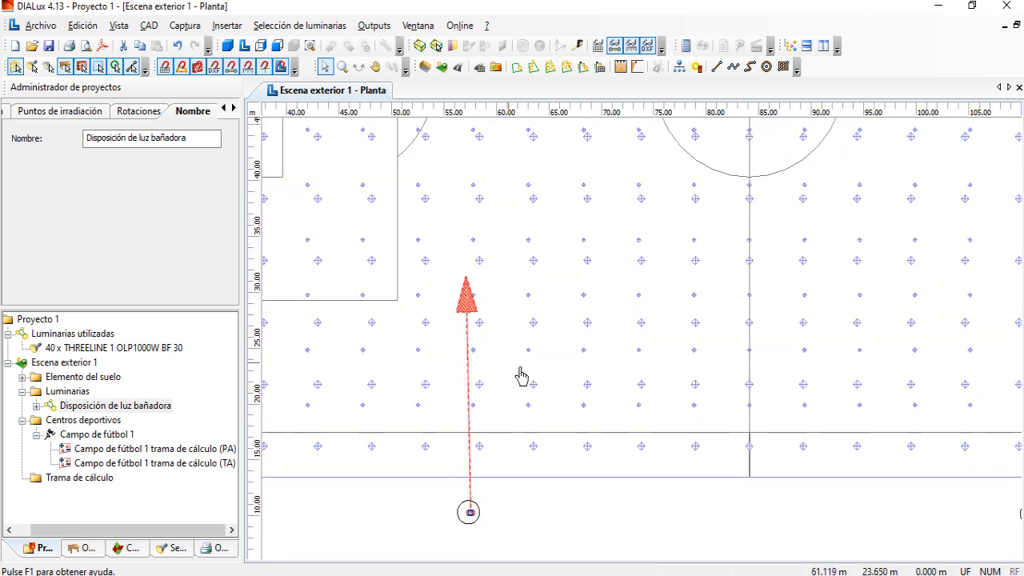
Aim three of the lower-left mast's floodlights toward the left penalty area, two beside its inner edge and one at its lower edge
middle_click_drag(521, 345, 616, 322)
scroll(616, 324, "up", 1)
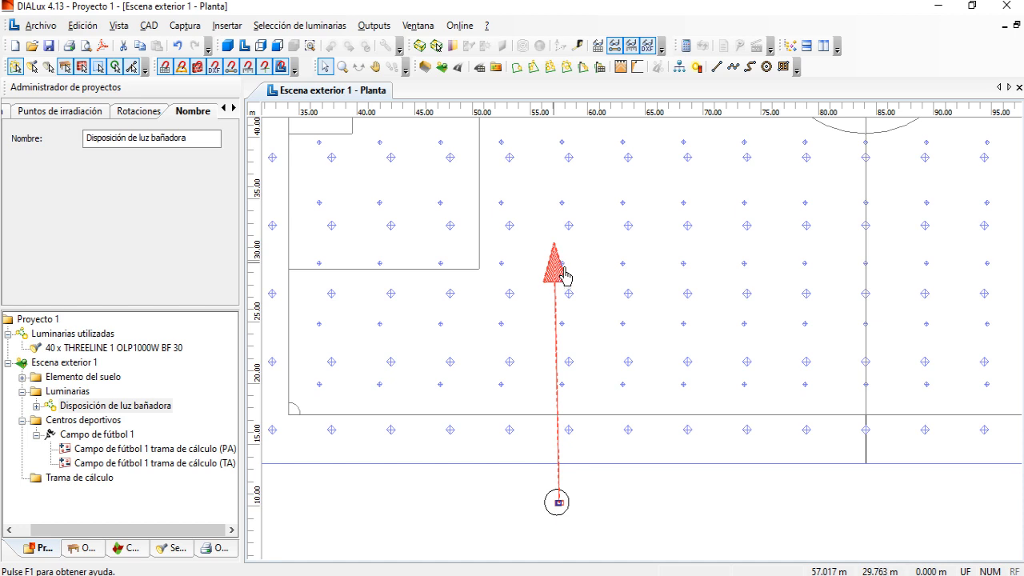
scroll(564, 274, "up", 1)
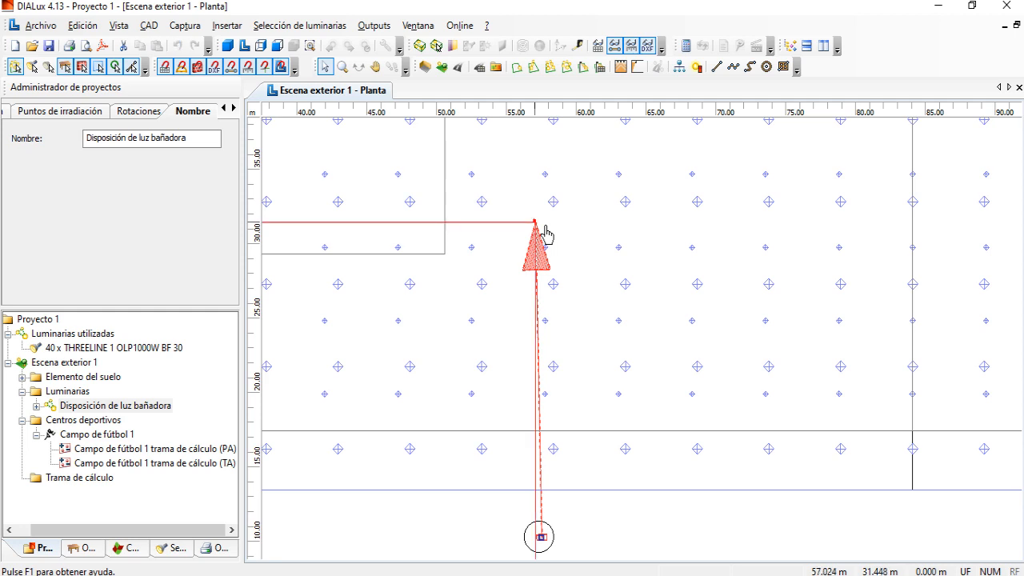
left_click_drag(545, 229, 460, 200)
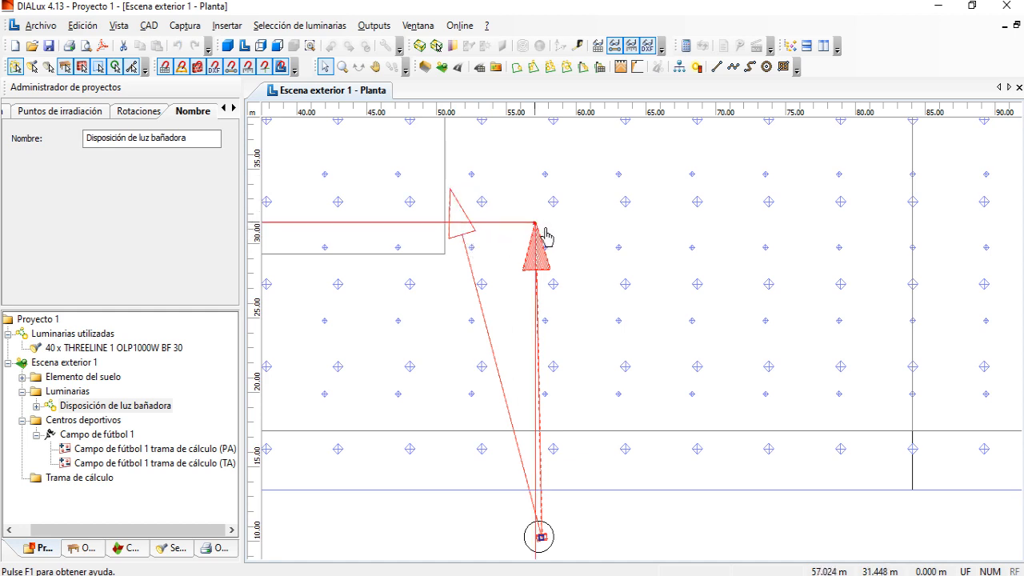
left_click_drag(534, 223, 493, 156)
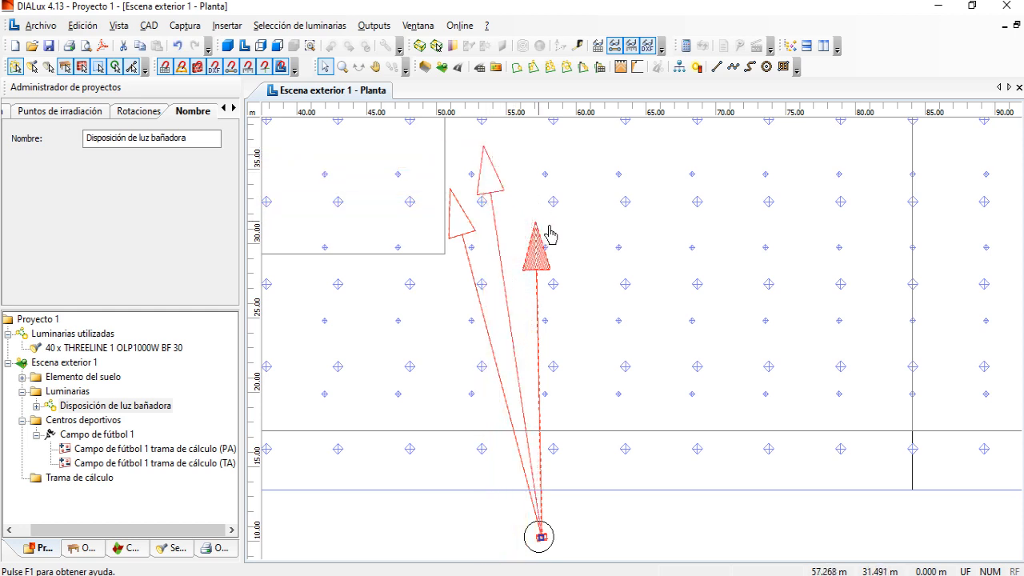
left_click_drag(544, 233, 388, 261)
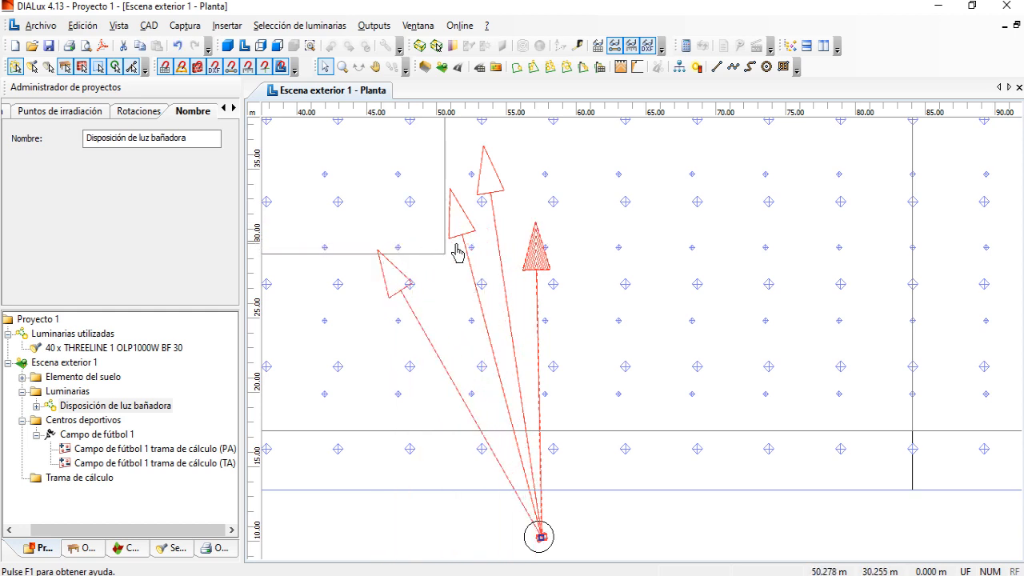
Fan out the lower-left mast's remaining seven floodlights: four toward the halfway line, two nearly straight ahead and one toward the lower-left corner
left_click_drag(547, 235, 676, 240)
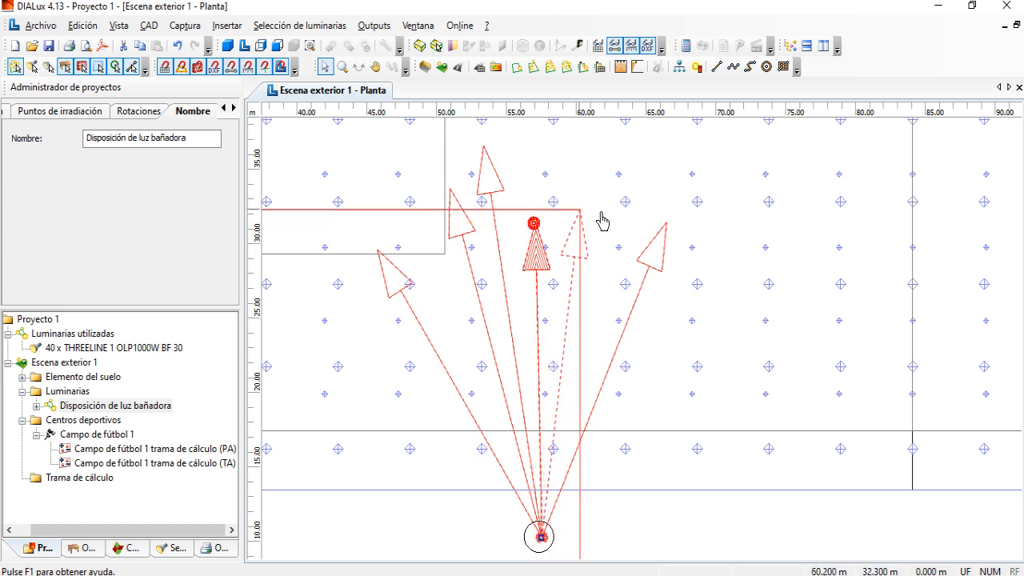
left_click(625, 200)
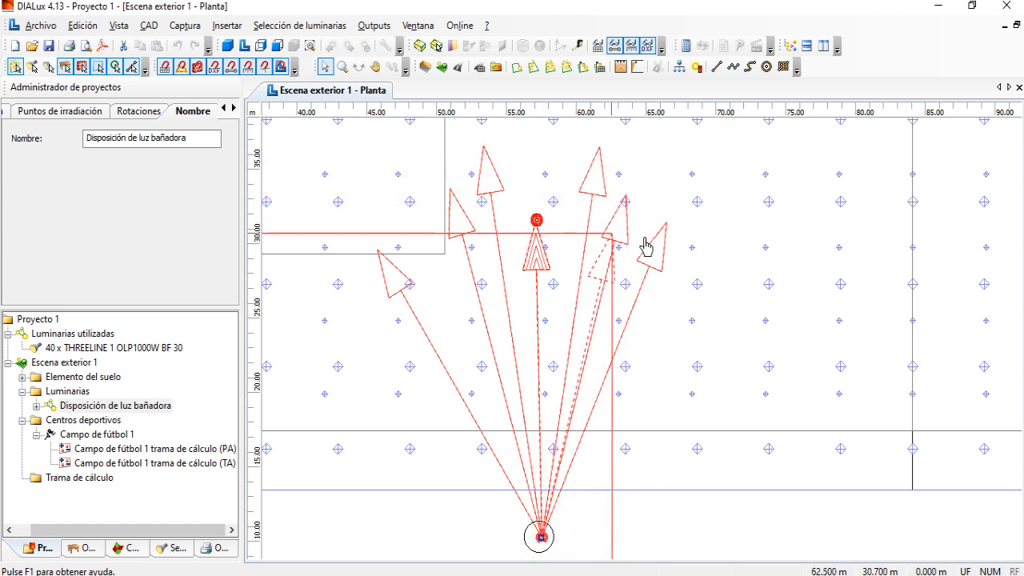
left_click(770, 268)
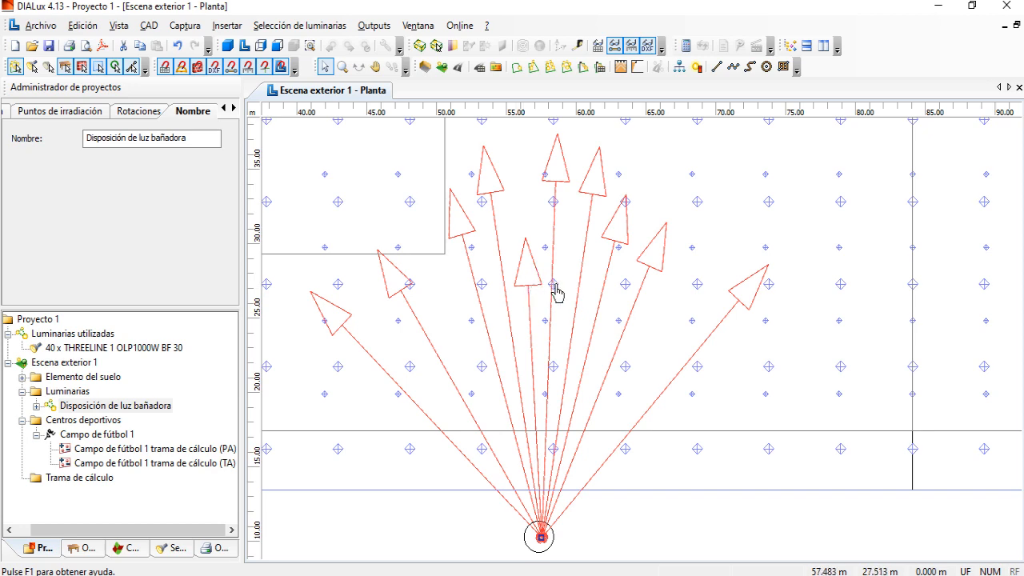
scroll(549, 279, "down", 1)
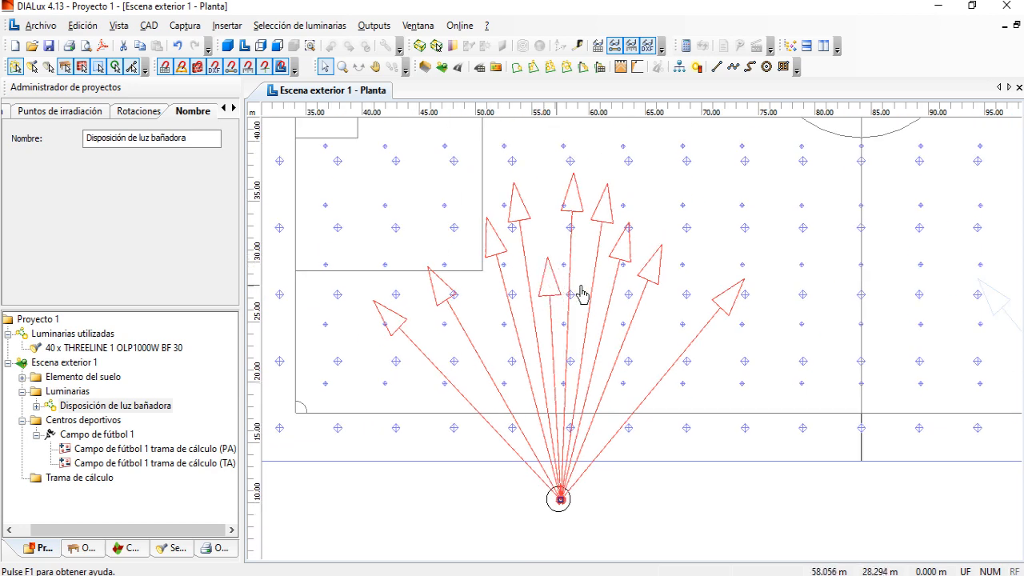
Set the number of luminaires in the Disposición de luz bañadora arrangement to 11
left_click(160, 408)
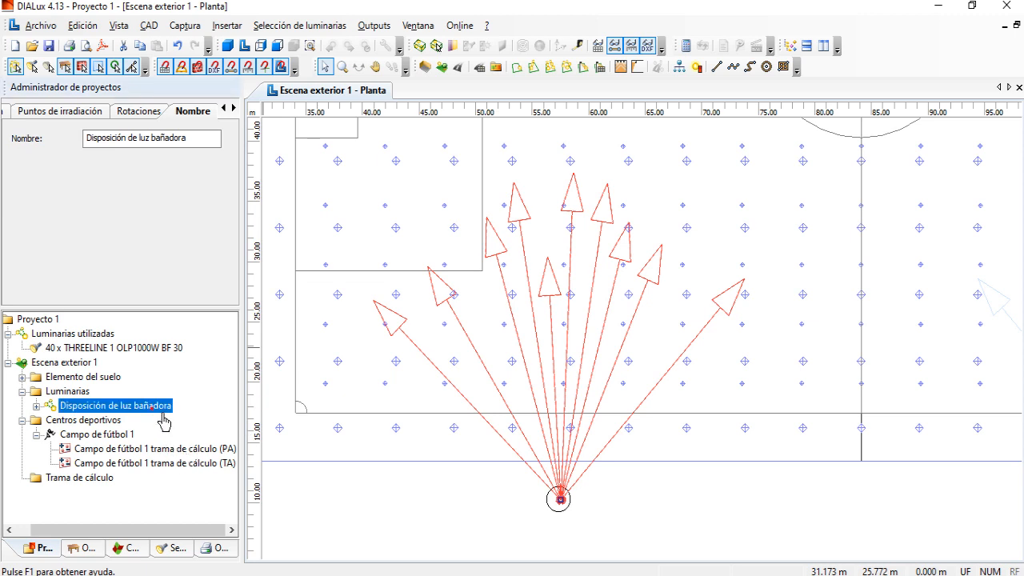
left_click(231, 111)
left_click(233, 110)
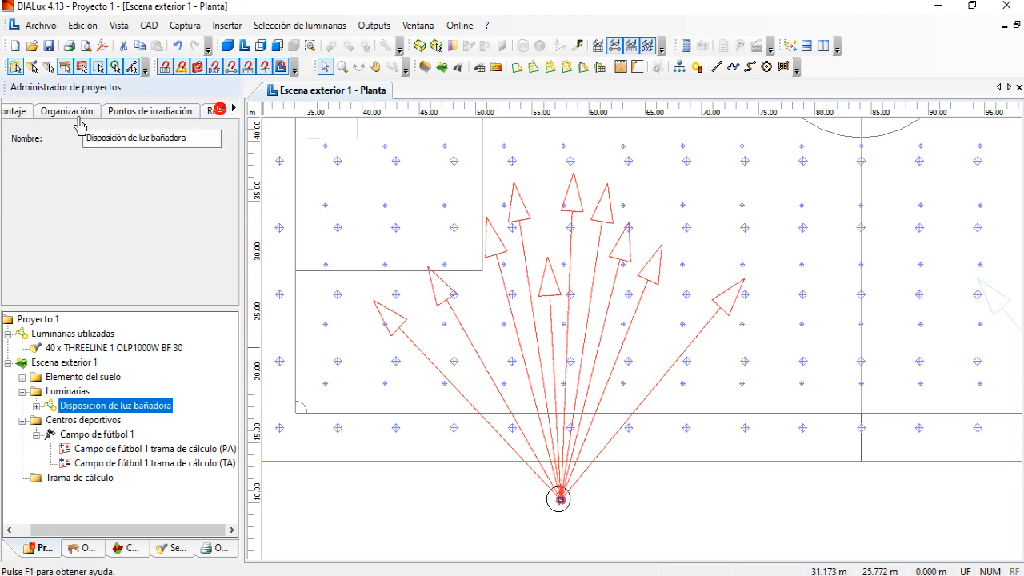
left_click(78, 114)
double_click(128, 245)
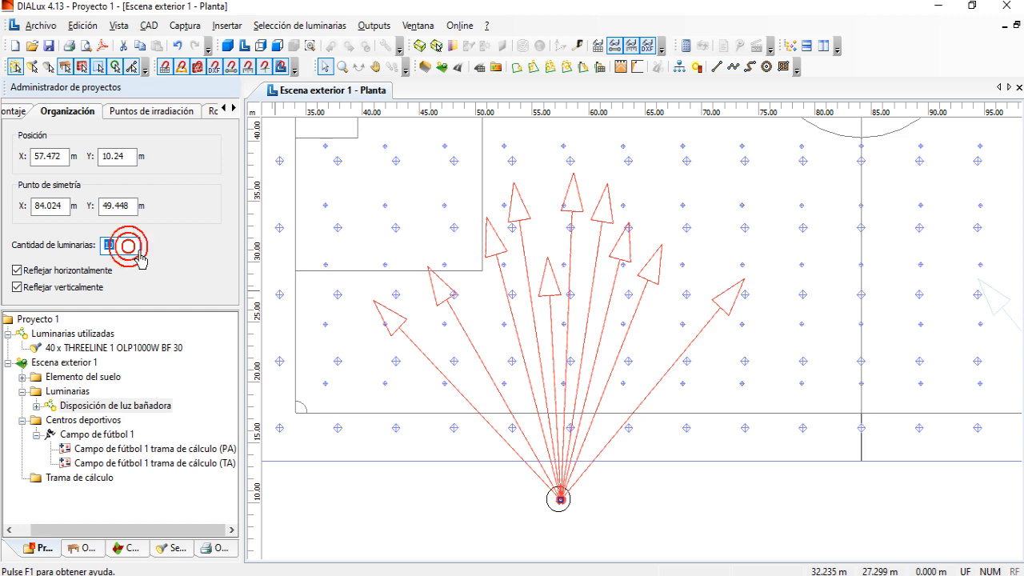
type("11")
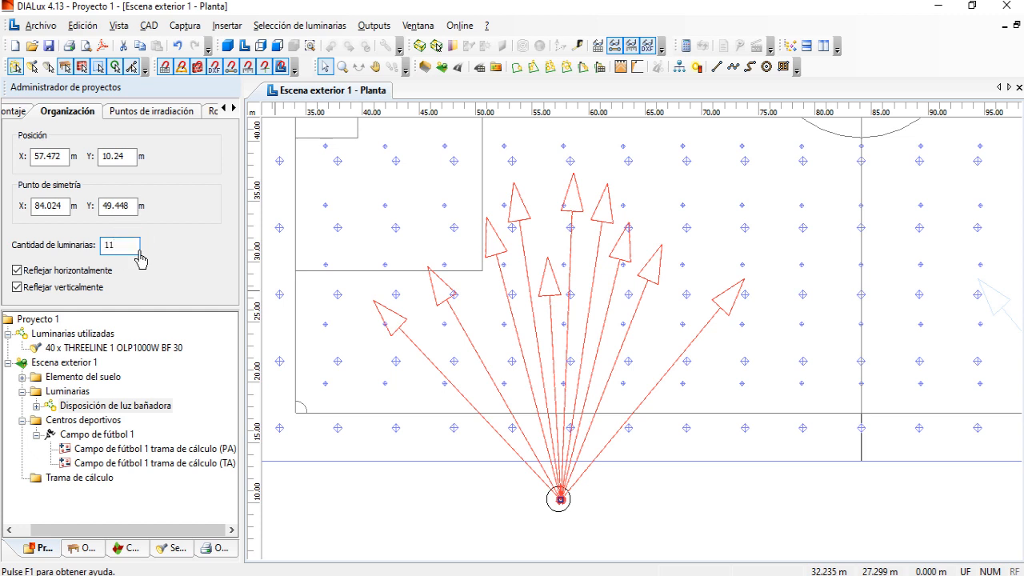
key("Tab")
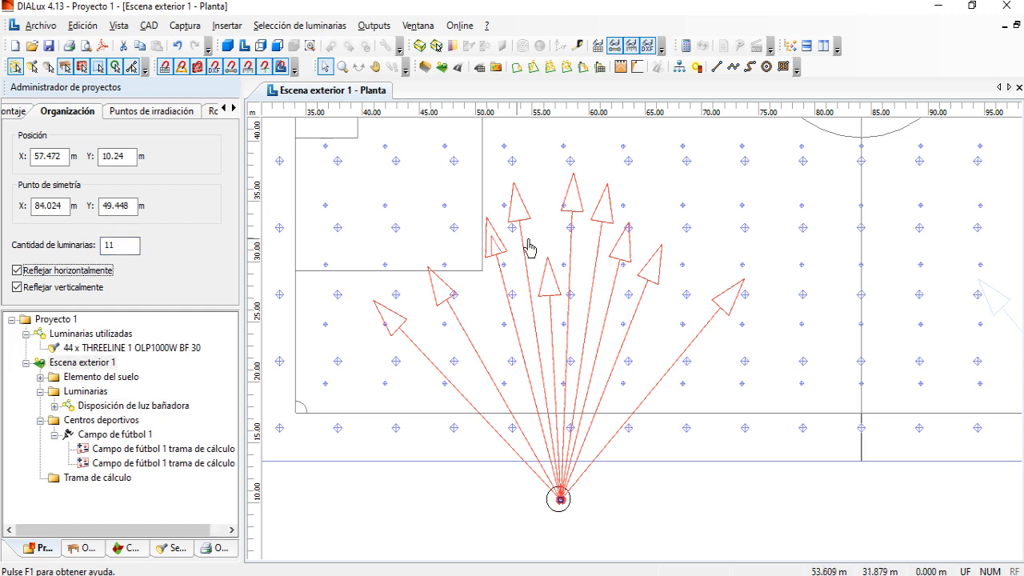
Aim the added eleventh floodlight into the left penalty area, between the existing aiming arrows
scroll(471, 252, "up", 2)
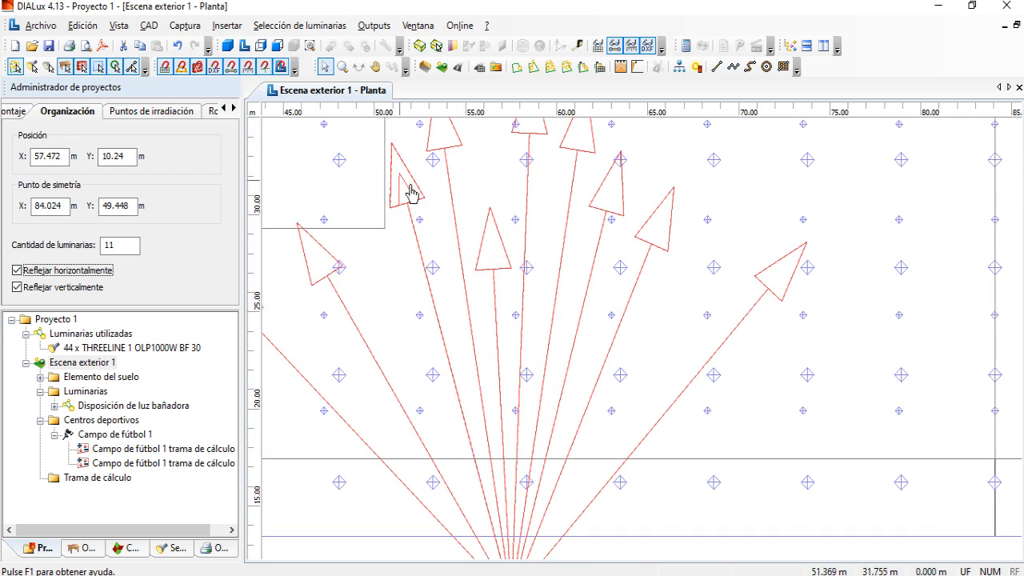
scroll(405, 168, "down", 1)
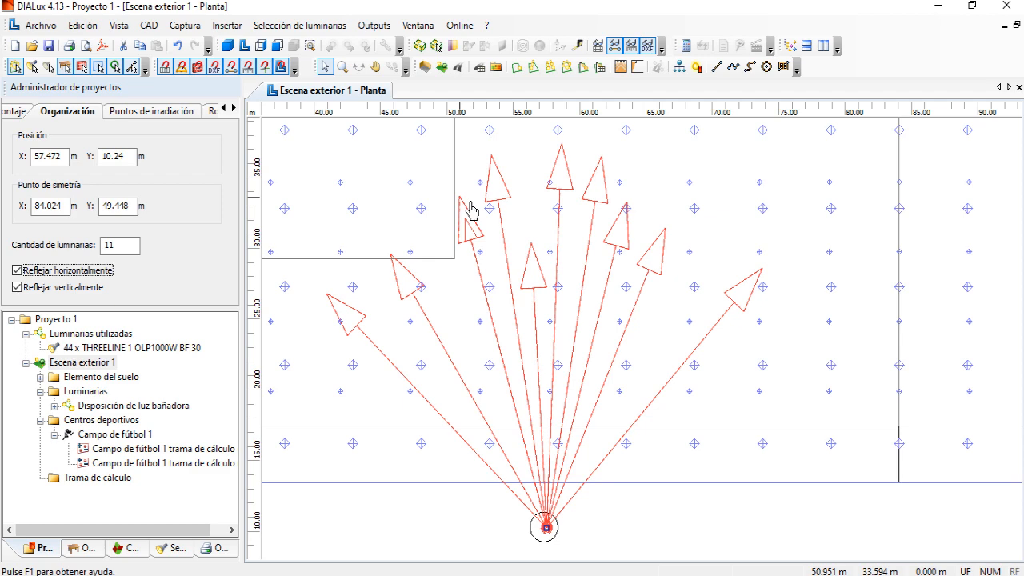
left_click_drag(470, 210, 404, 173)
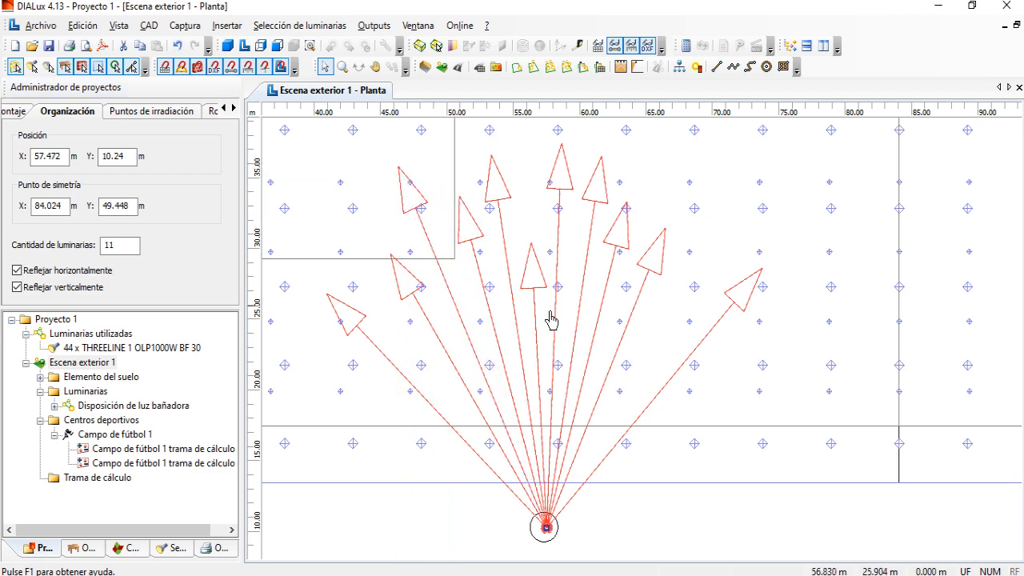
Deselect the arrangement and examine how the aiming fans of all four masts cover the pitch
scroll(613, 342, "down", 6)
scroll(656, 366, "down", 2)
left_click(700, 505)
scroll(715, 480, "up", 3)
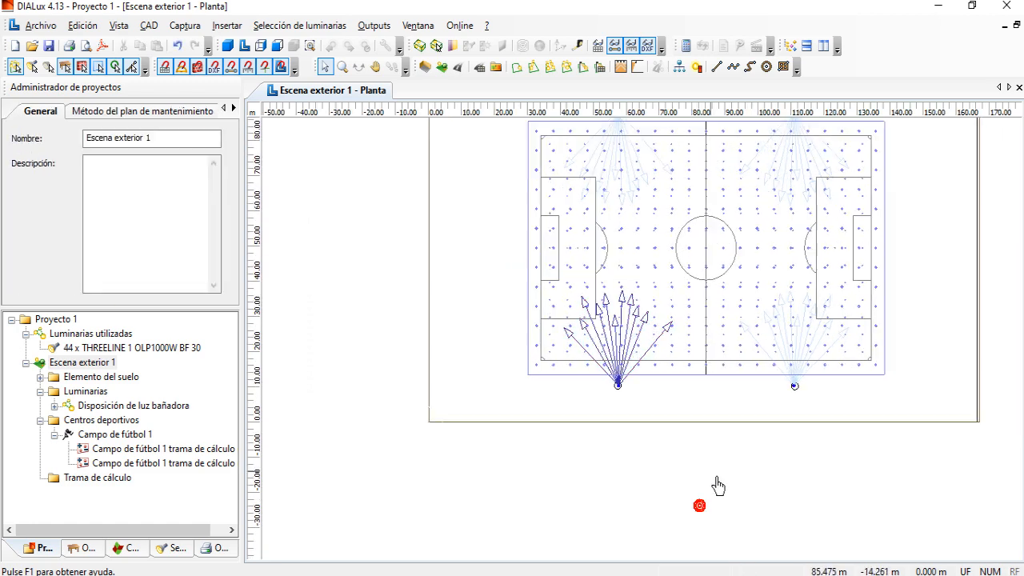
middle_click_drag(677, 488, 559, 517)
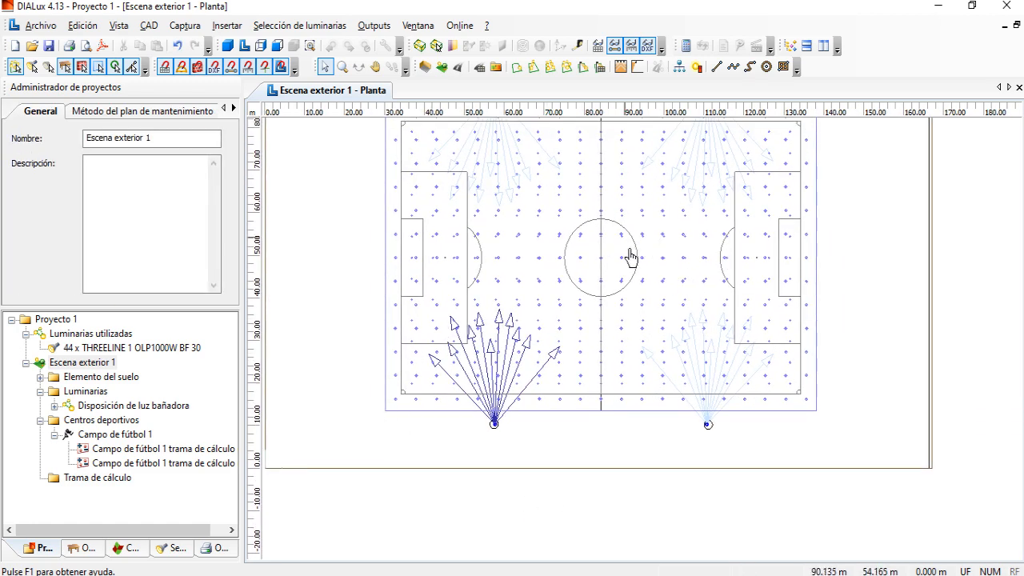
middle_click_drag(631, 258, 580, 337)
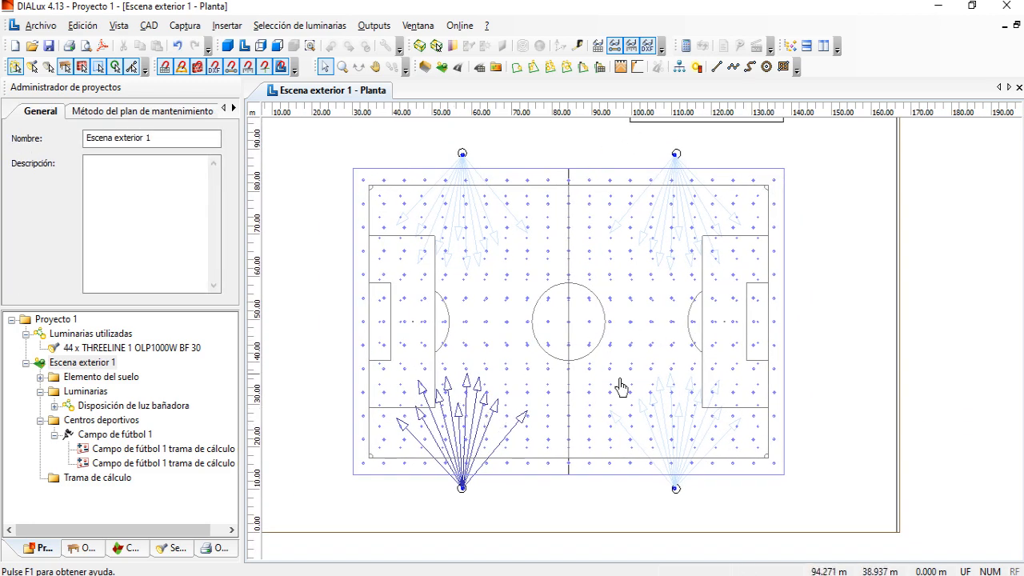
scroll(480, 400, "up", 2)
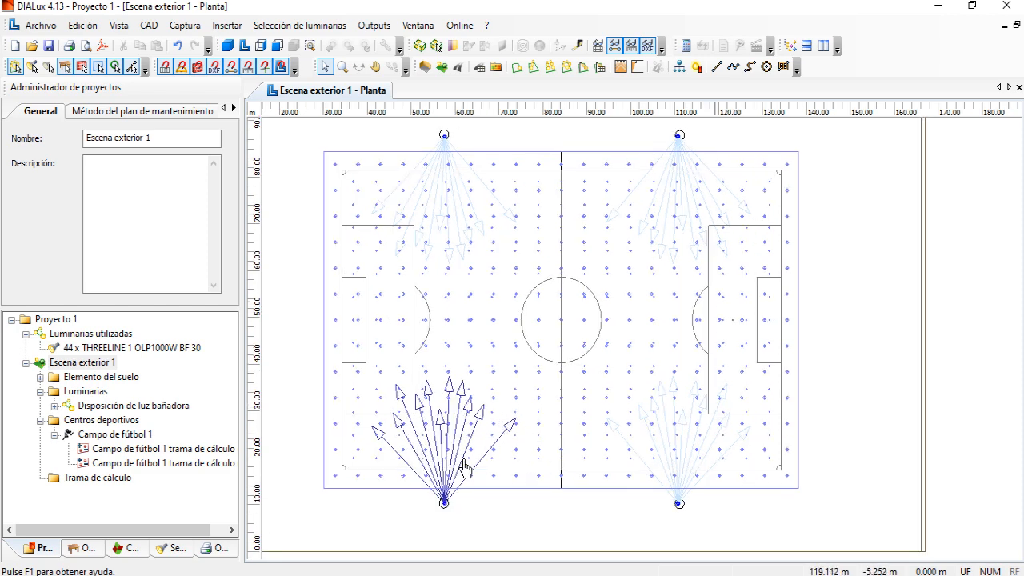
middle_click_drag(493, 374, 571, 333)
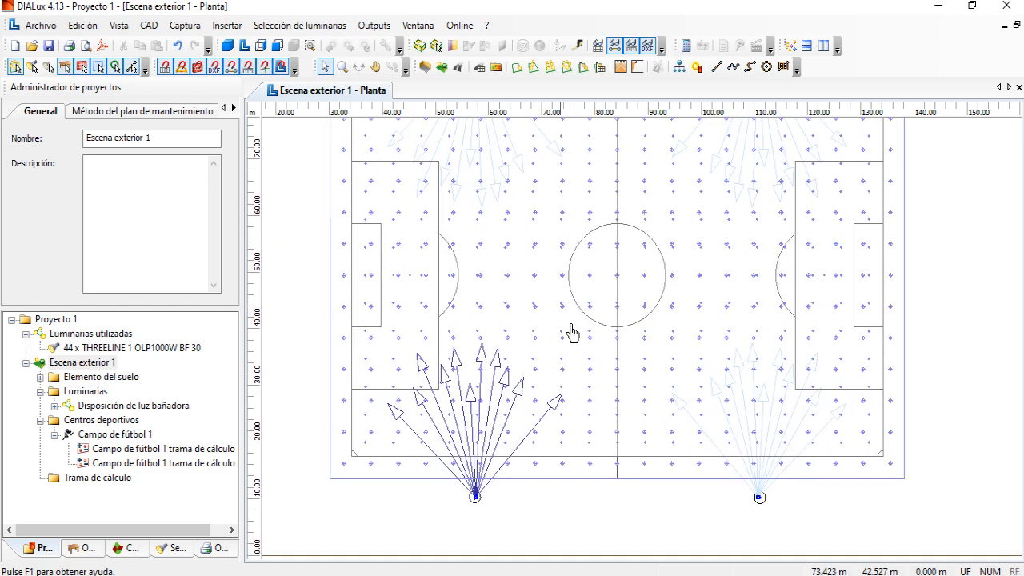
Reselect the Disposición de luz bañadora arrangement among the exterior scene's luminaires to highlight its aiming arrows
left_click(401, 417)
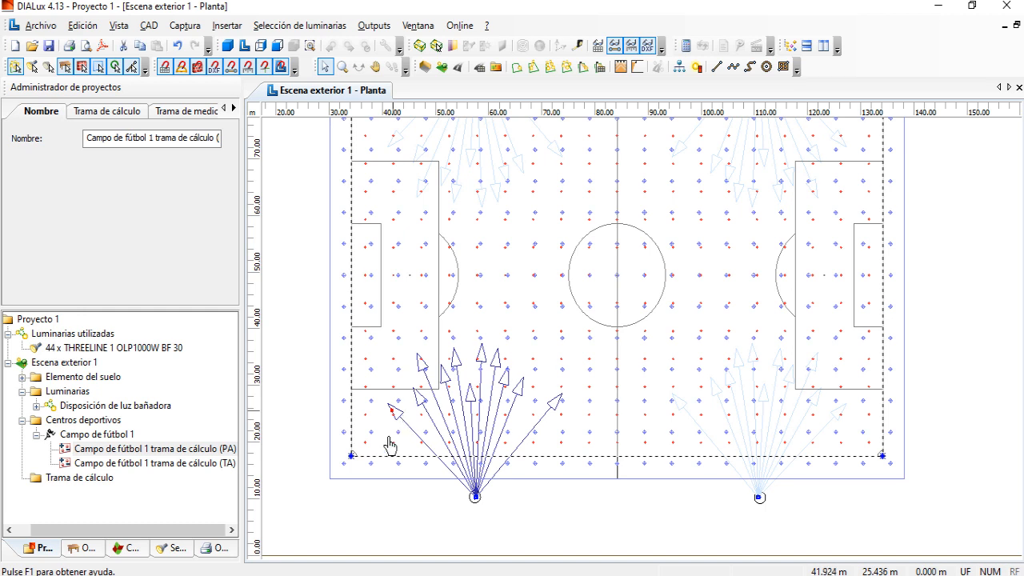
left_click(113, 420)
left_click(125, 406)
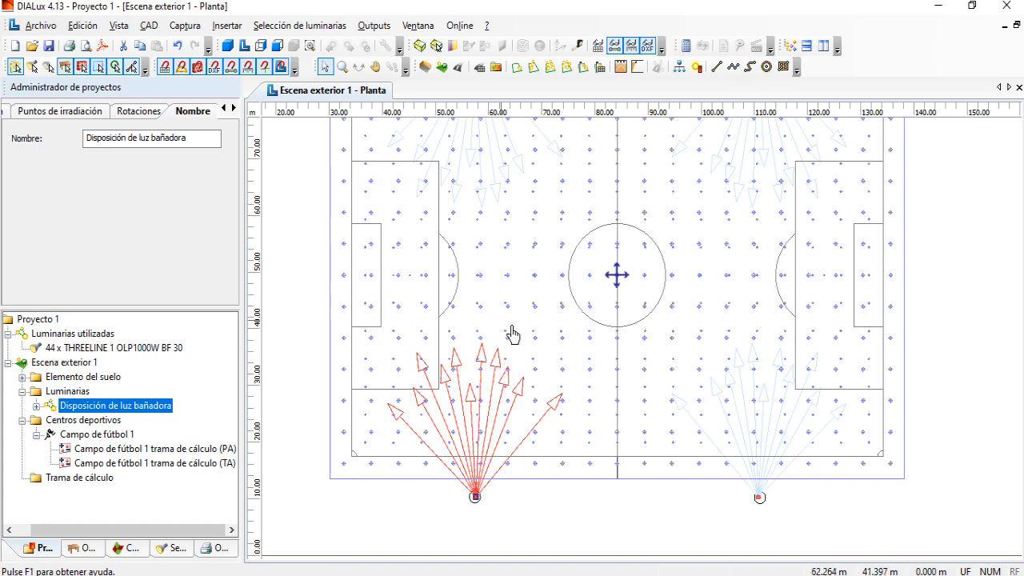
scroll(498, 346, "down", 2)
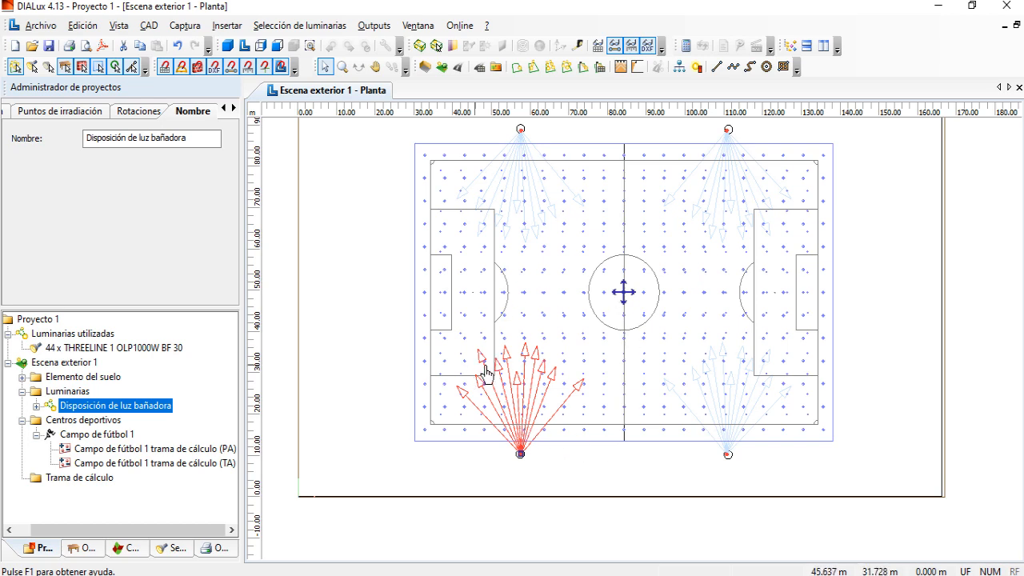
Switch to Acrobat Reader to consult the football grid and illuminance class requirements in the UNE-EN 12193 standard, and return to DIALux
scroll(440, 304, "up", 3)
middle_click_drag(429, 289, 477, 291)
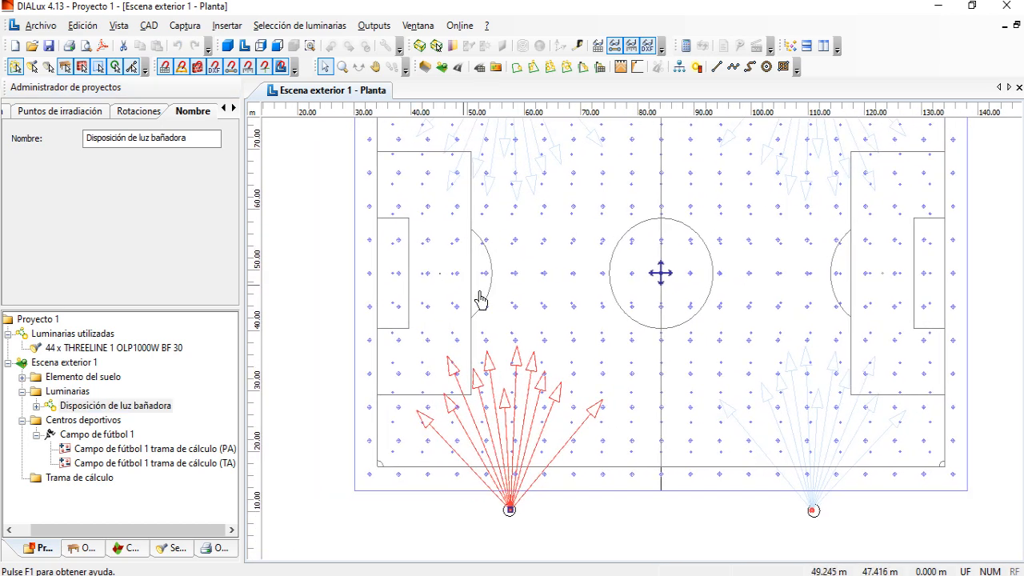
scroll(363, 268, "up", 1)
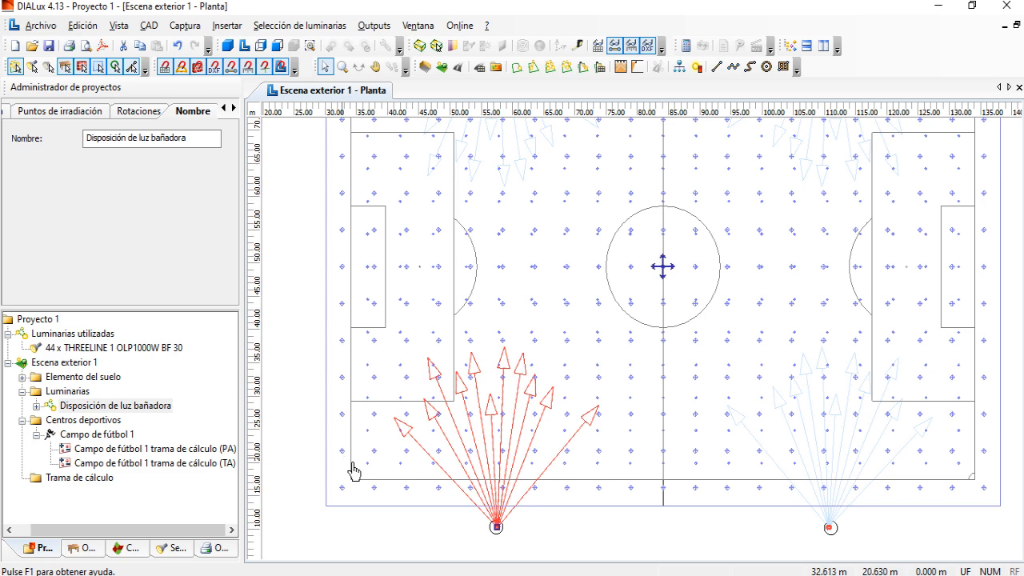
mouse_move(408, 575)
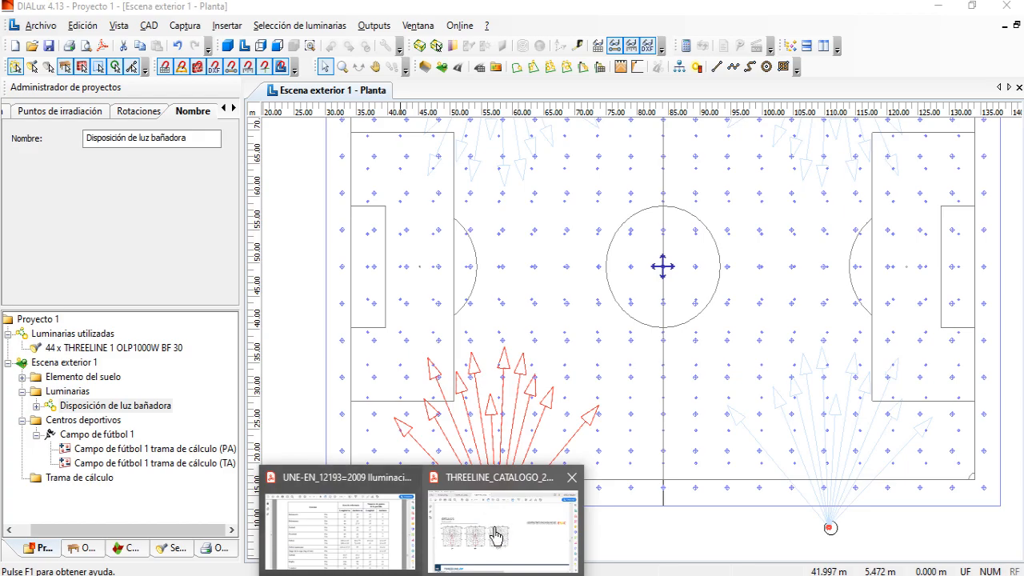
left_click(390, 534)
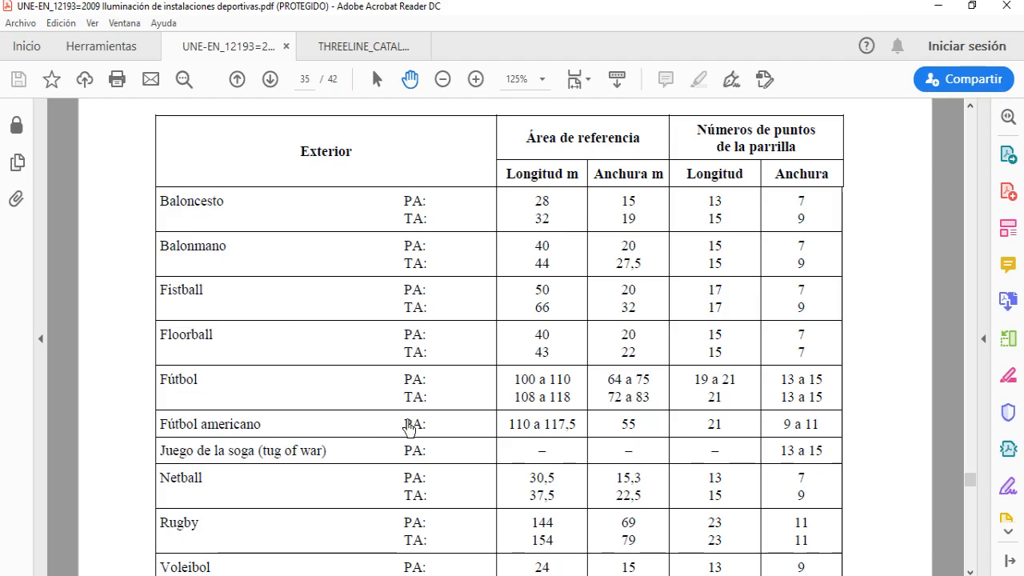
scroll(409, 427, "down", 5)
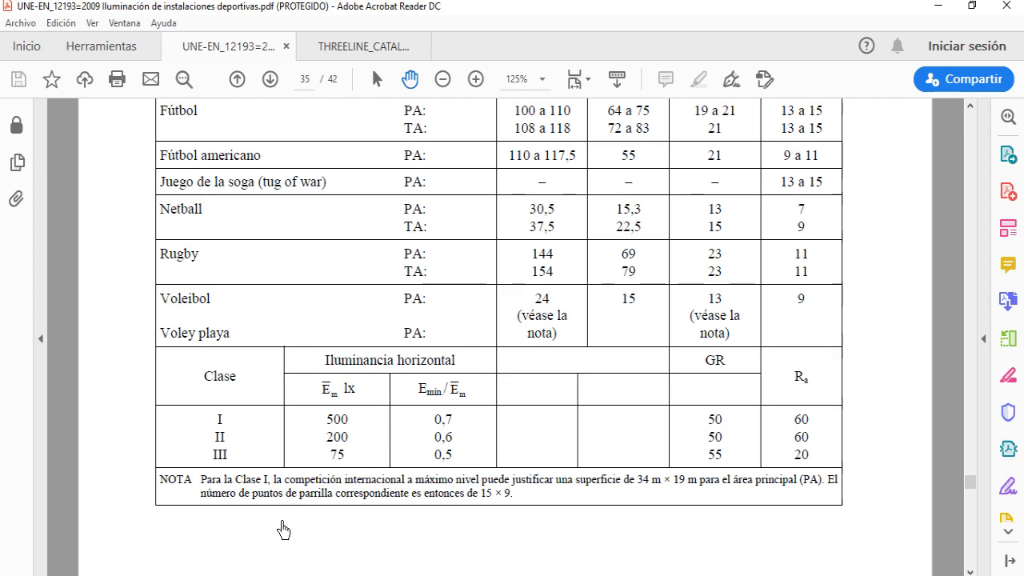
key("alt+Tab")
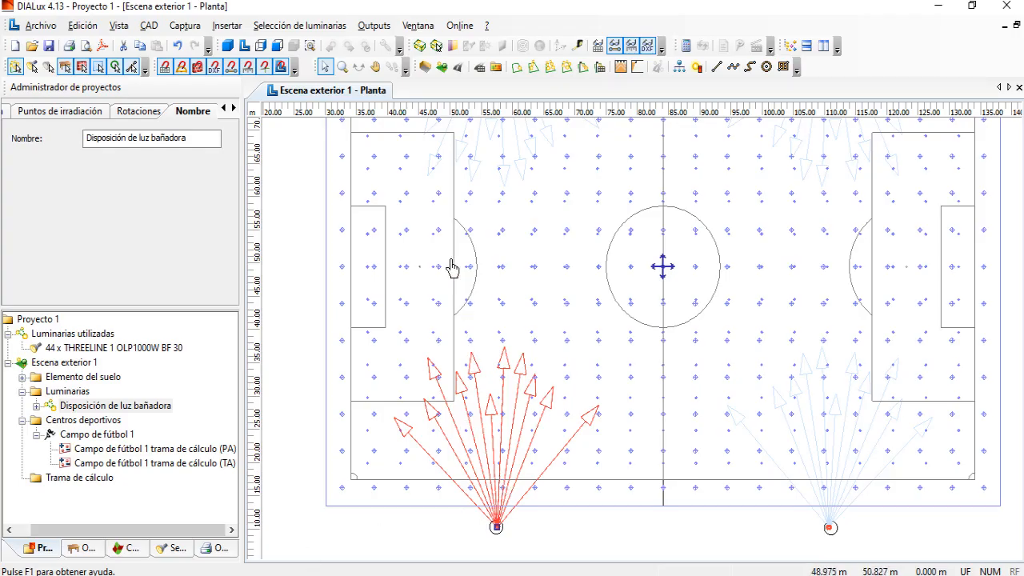
Re-aim two of the lower-left mast's floodlights: the outermost closer to the left goal line, another into the left goal area on the pitch's long axis
scroll(376, 270, "down", 2)
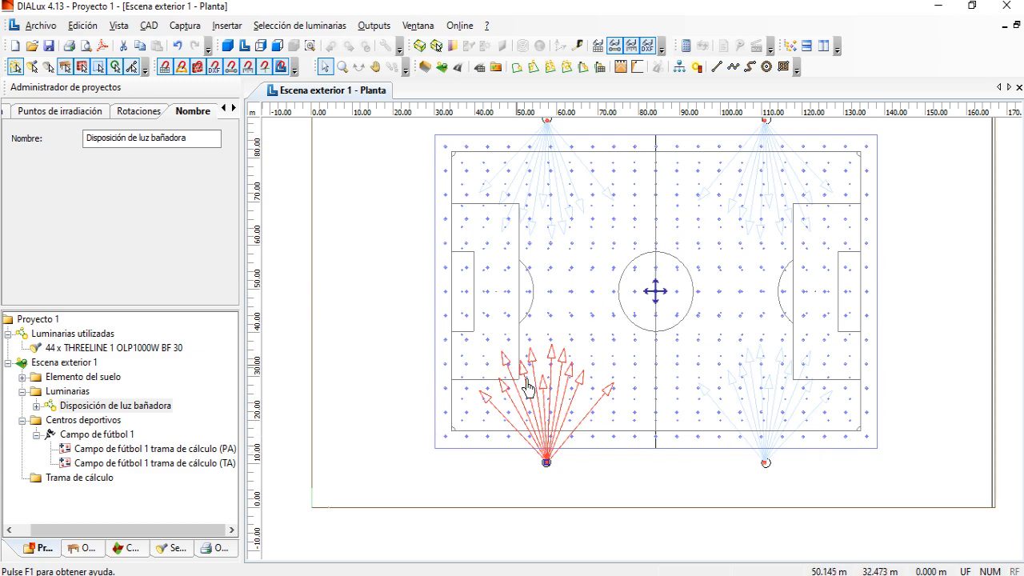
scroll(504, 419, "up", 2)
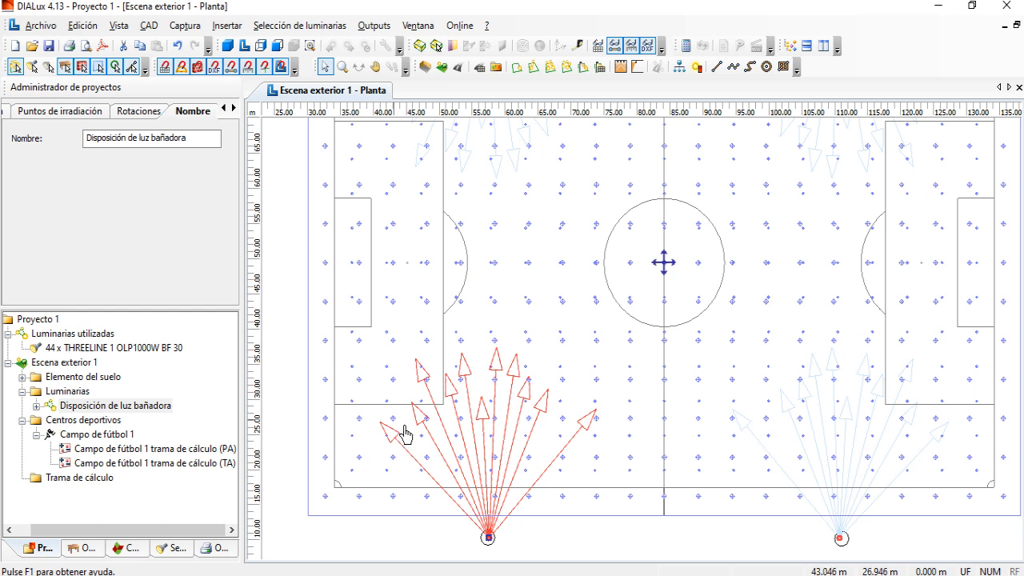
left_click_drag(387, 432, 360, 428)
left_click_drag(421, 357, 356, 262)
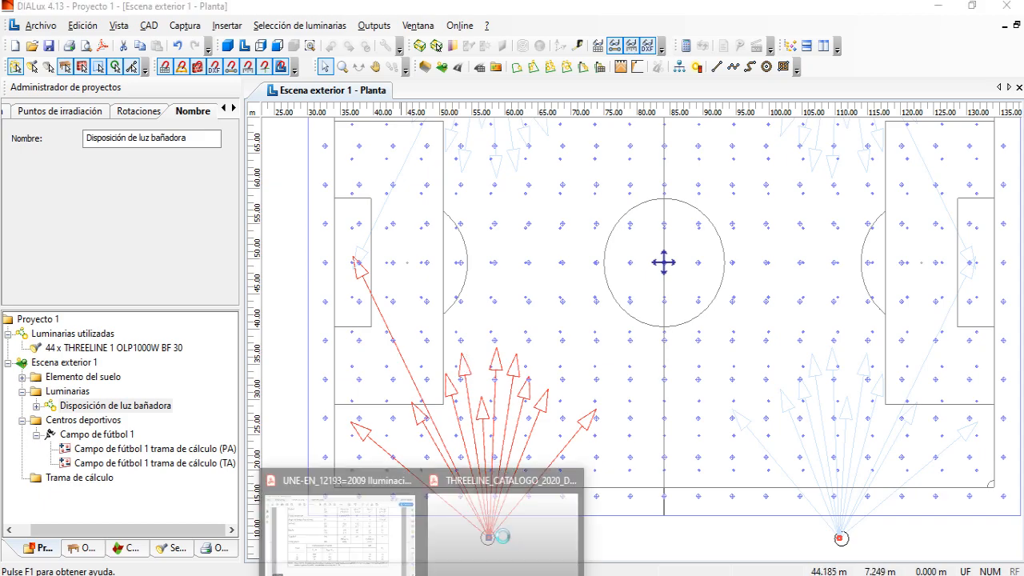
Check the uniformity requirements per class in the UNE-EN 12193 PDF in Acrobat Reader, and examine the aiming fans over the pitch in DIALux
left_click(357, 547)
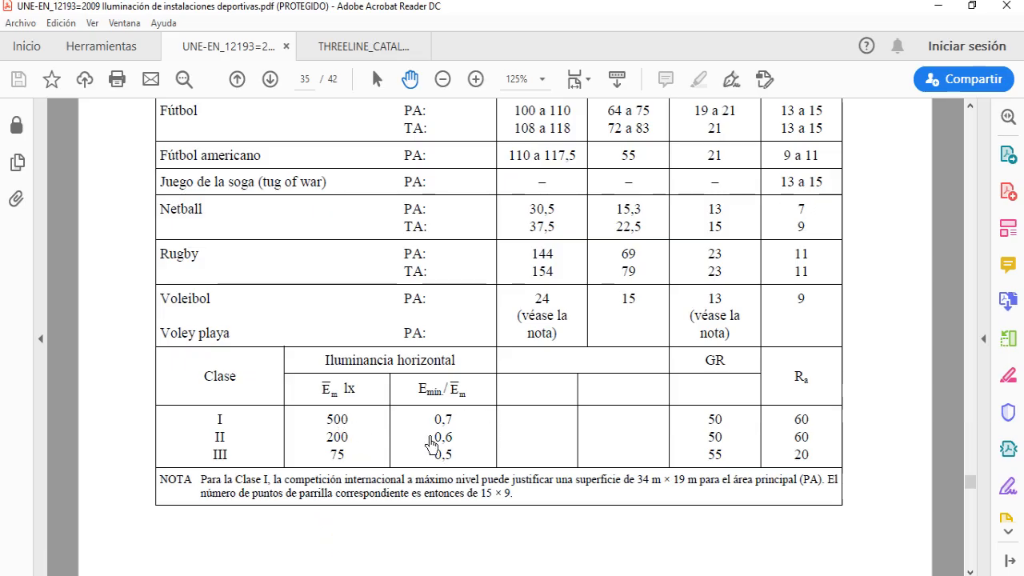
left_click(106, 571)
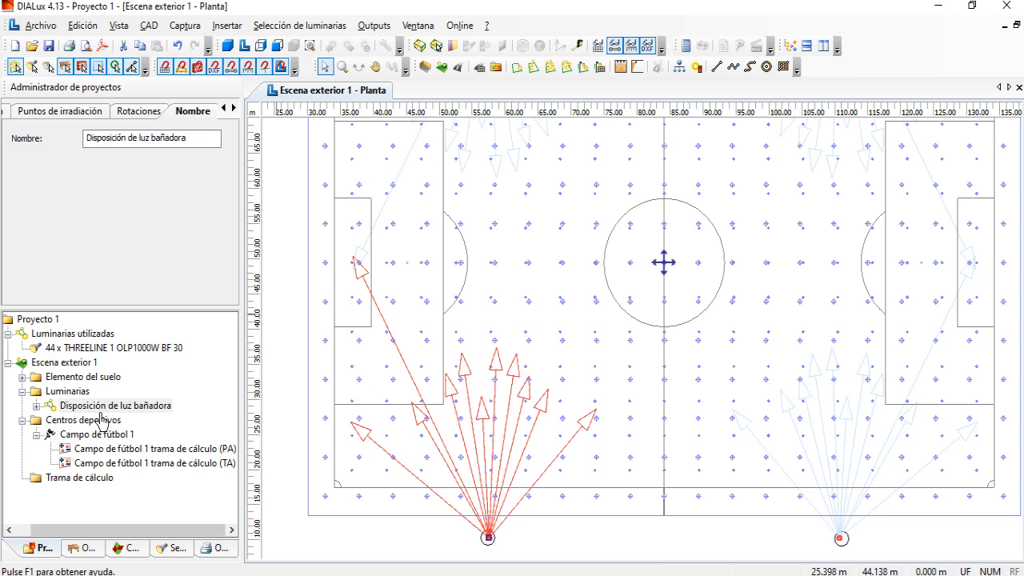
scroll(537, 366, "down", 4)
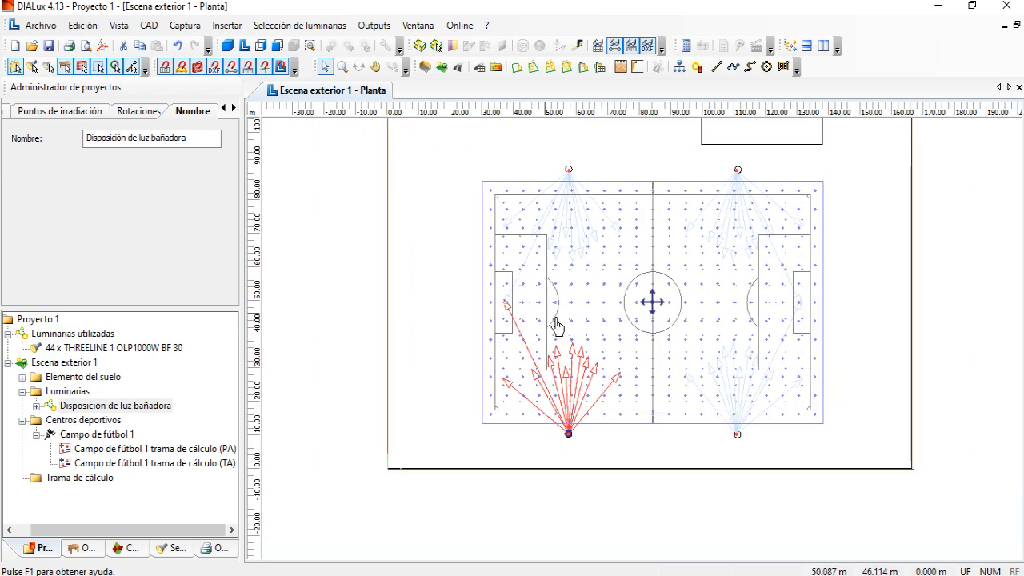
scroll(628, 320, "down", 3)
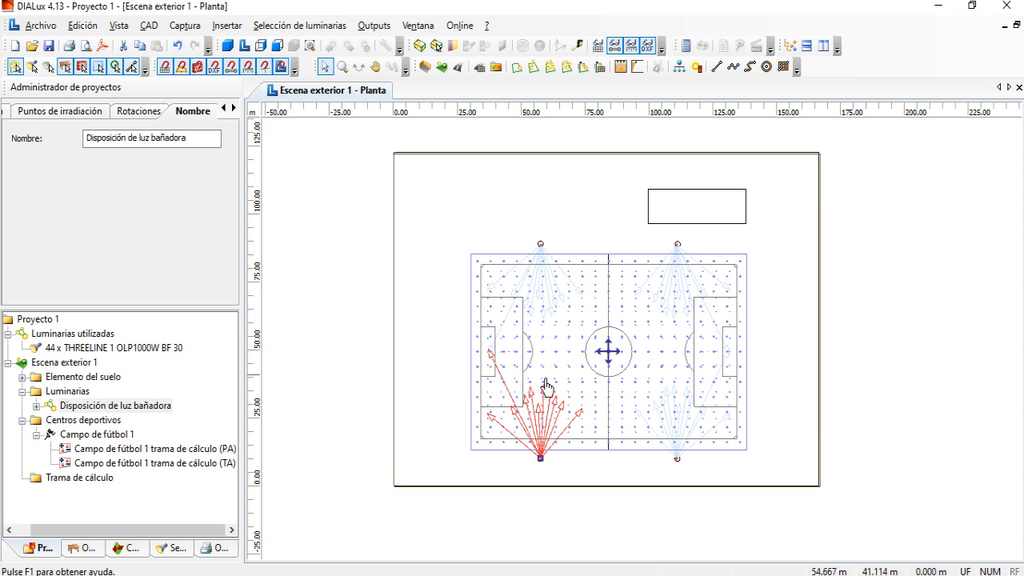
scroll(541, 389, "up", 4)
middle_click_drag(537, 287, 531, 323)
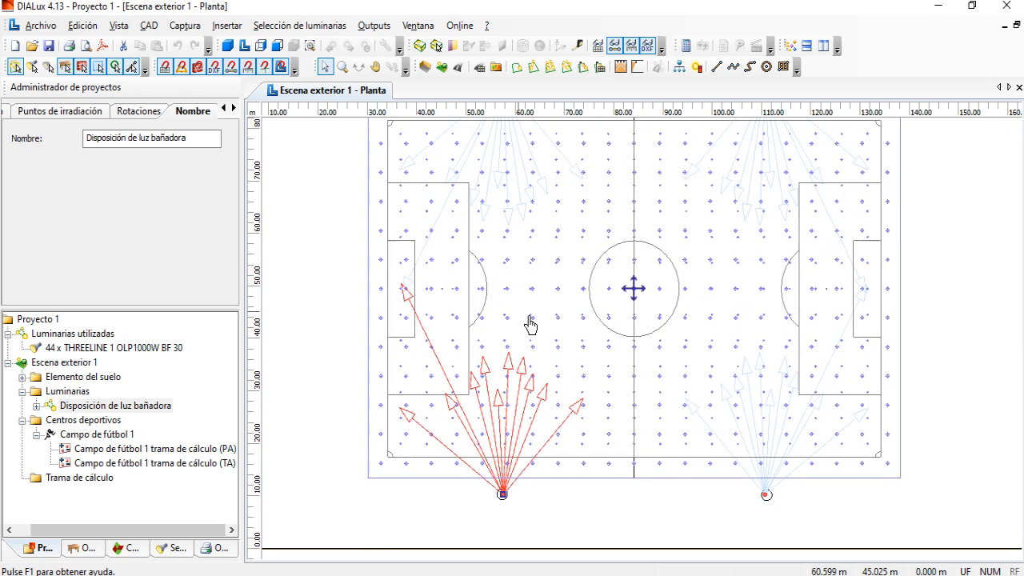
scroll(483, 343, "down", 1)
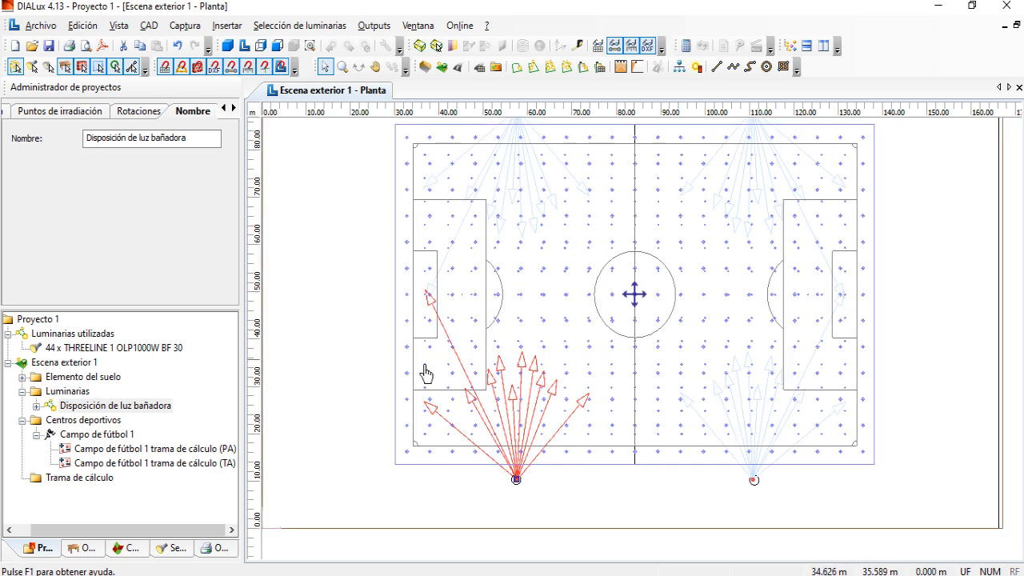